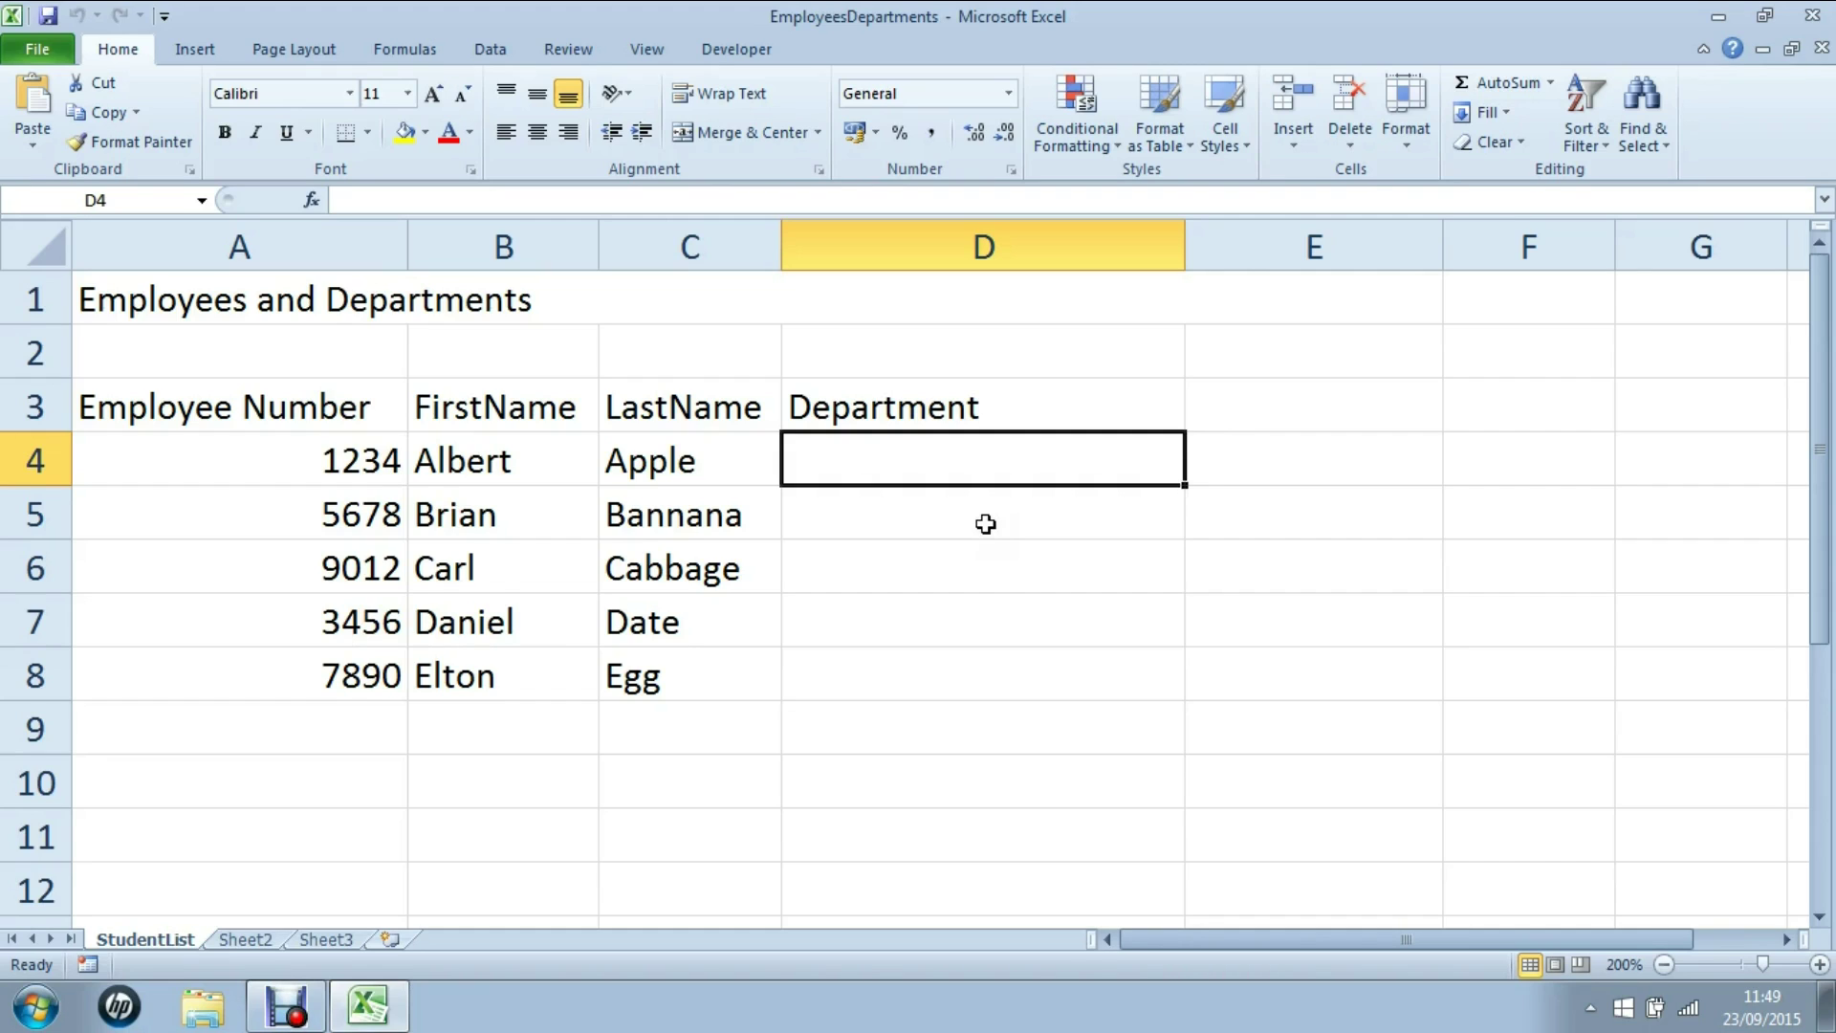
Step: Enter Human Resources, HR and Sales into cells D4, D5 and D6
type("Human")
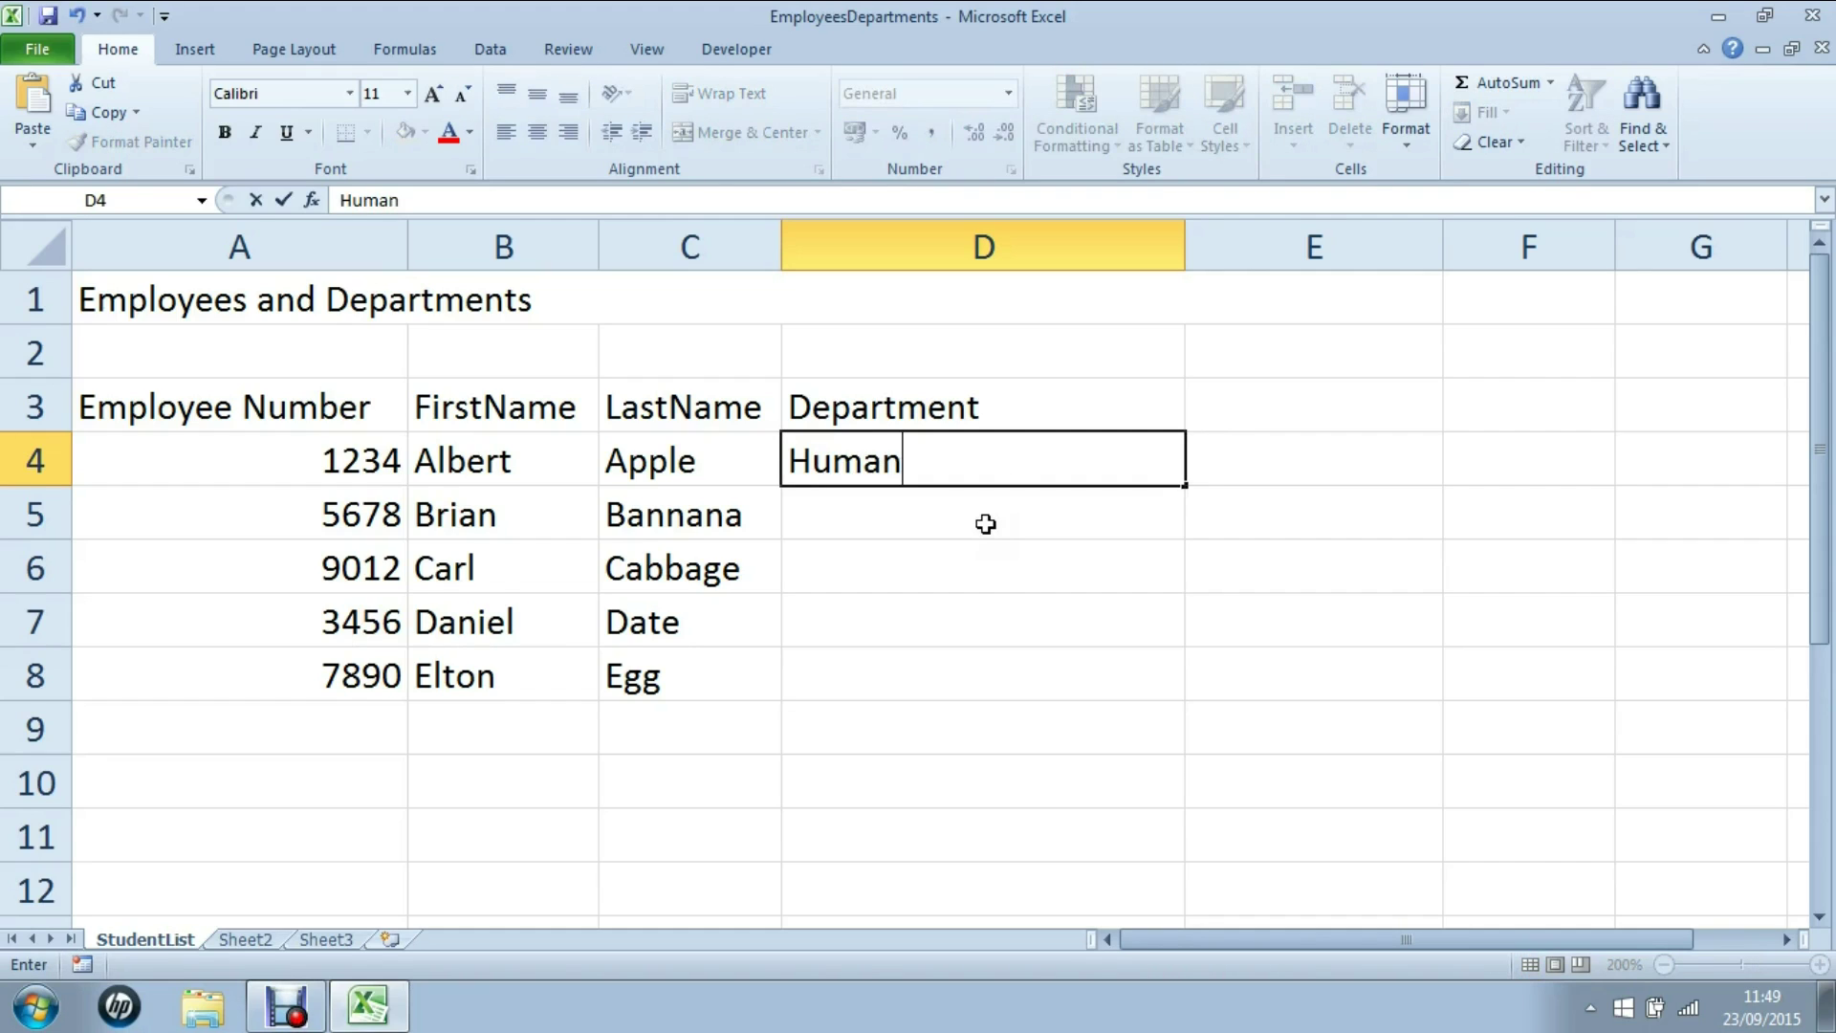
type(" Resources")
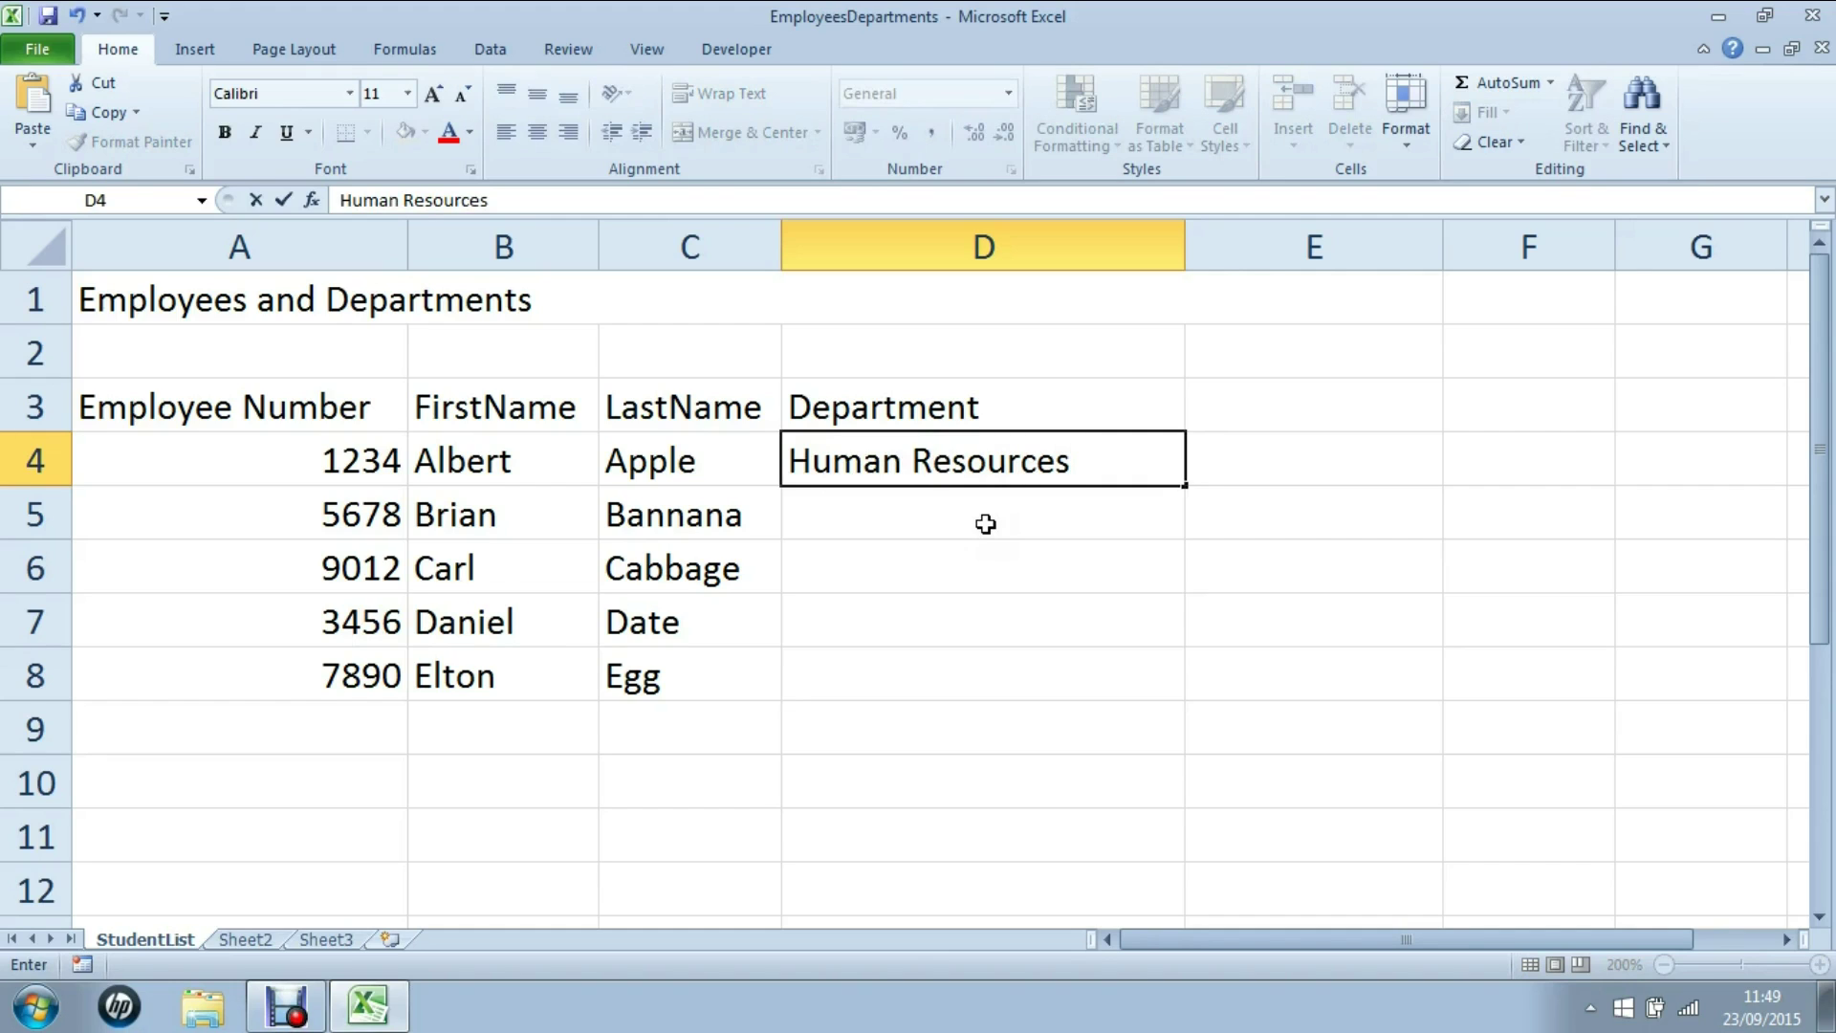
key("Return")
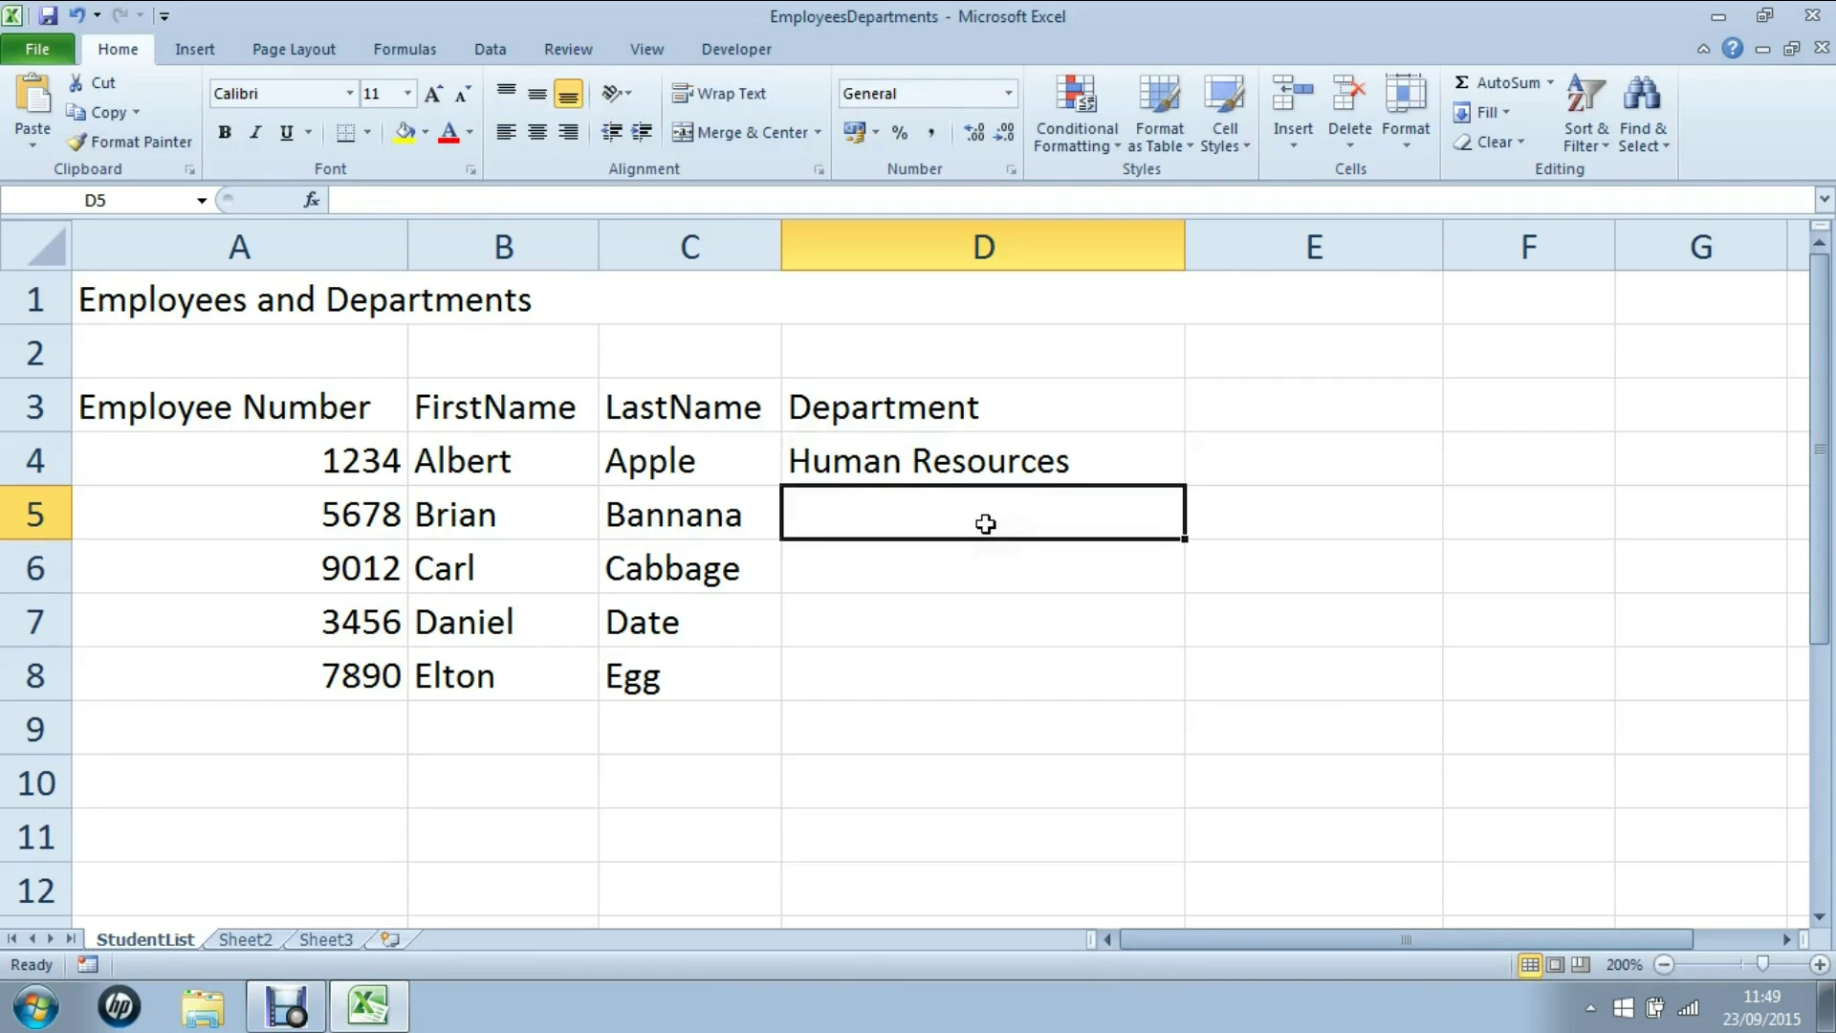
type("HR")
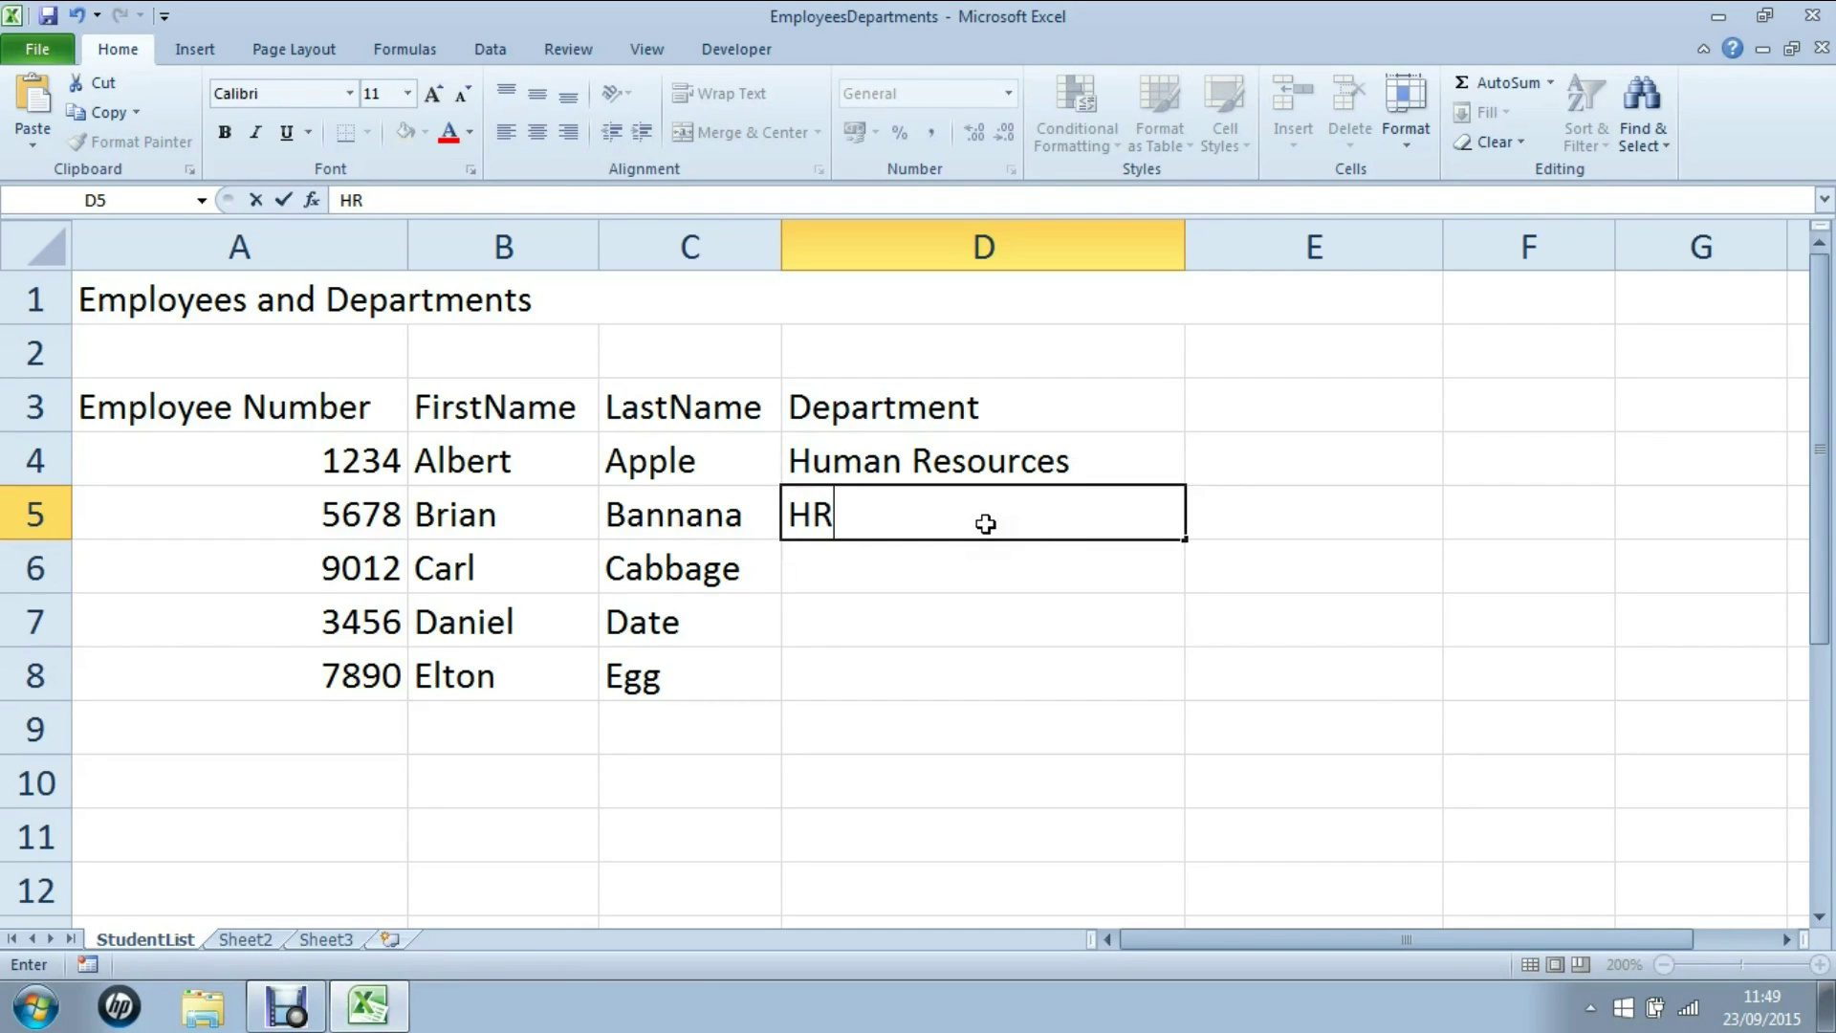
key("Return")
type("Sales")
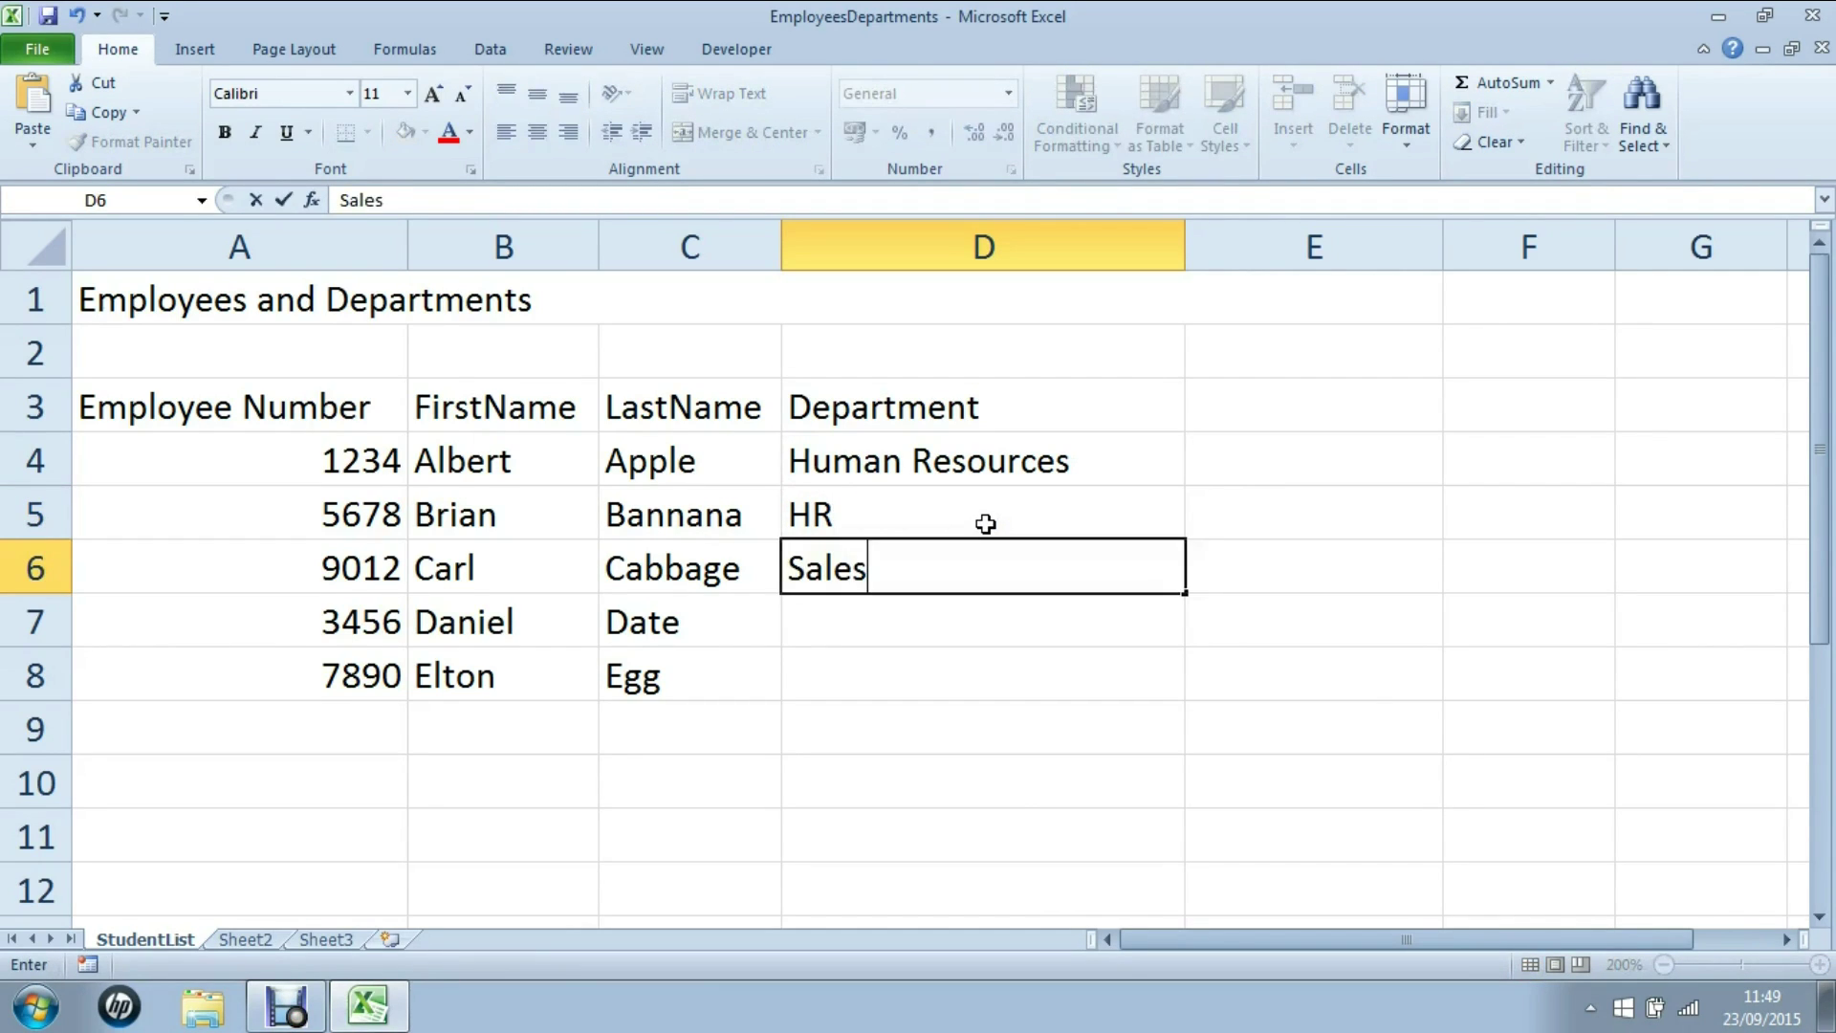
key("Return")
Step: Enter R&D and Research and Development into D7 and D8, then AutoFit column D
type("R&D")
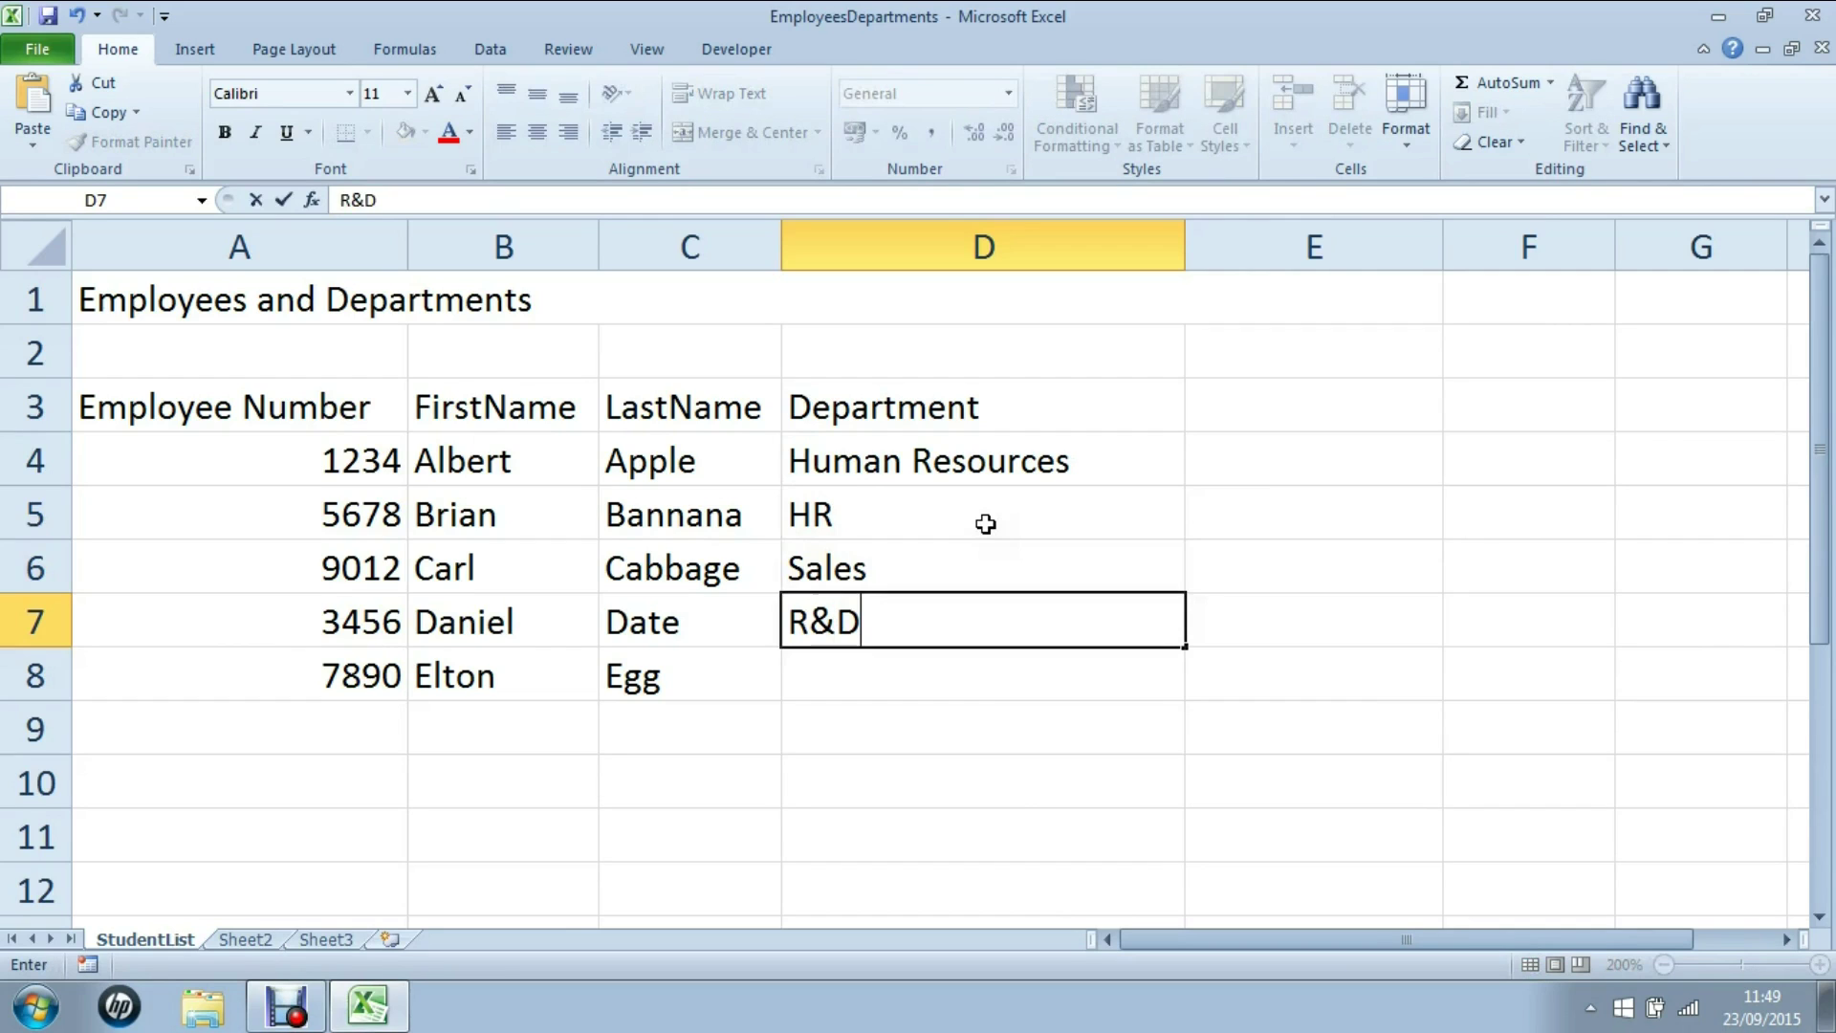
key("Return")
type("Reseacrh")
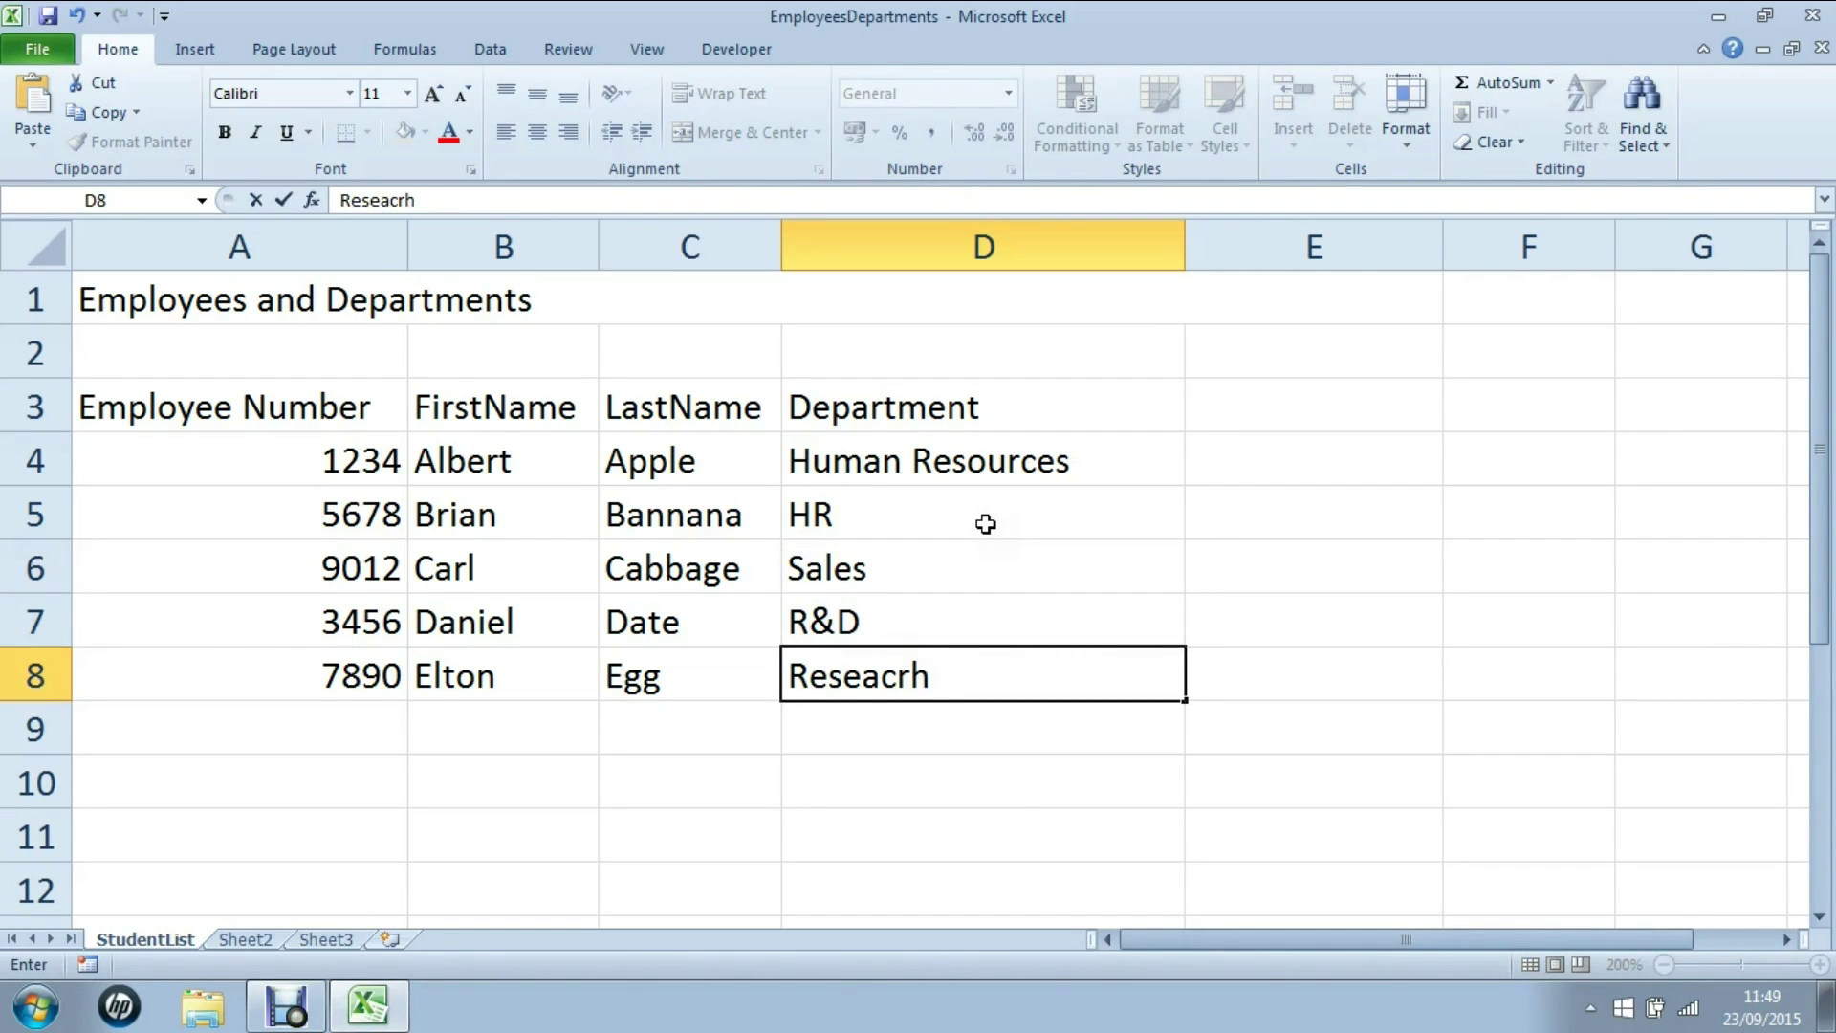
key("BackSpace")
key("BackSpace")
key("BackSpace")
type("rch and ")
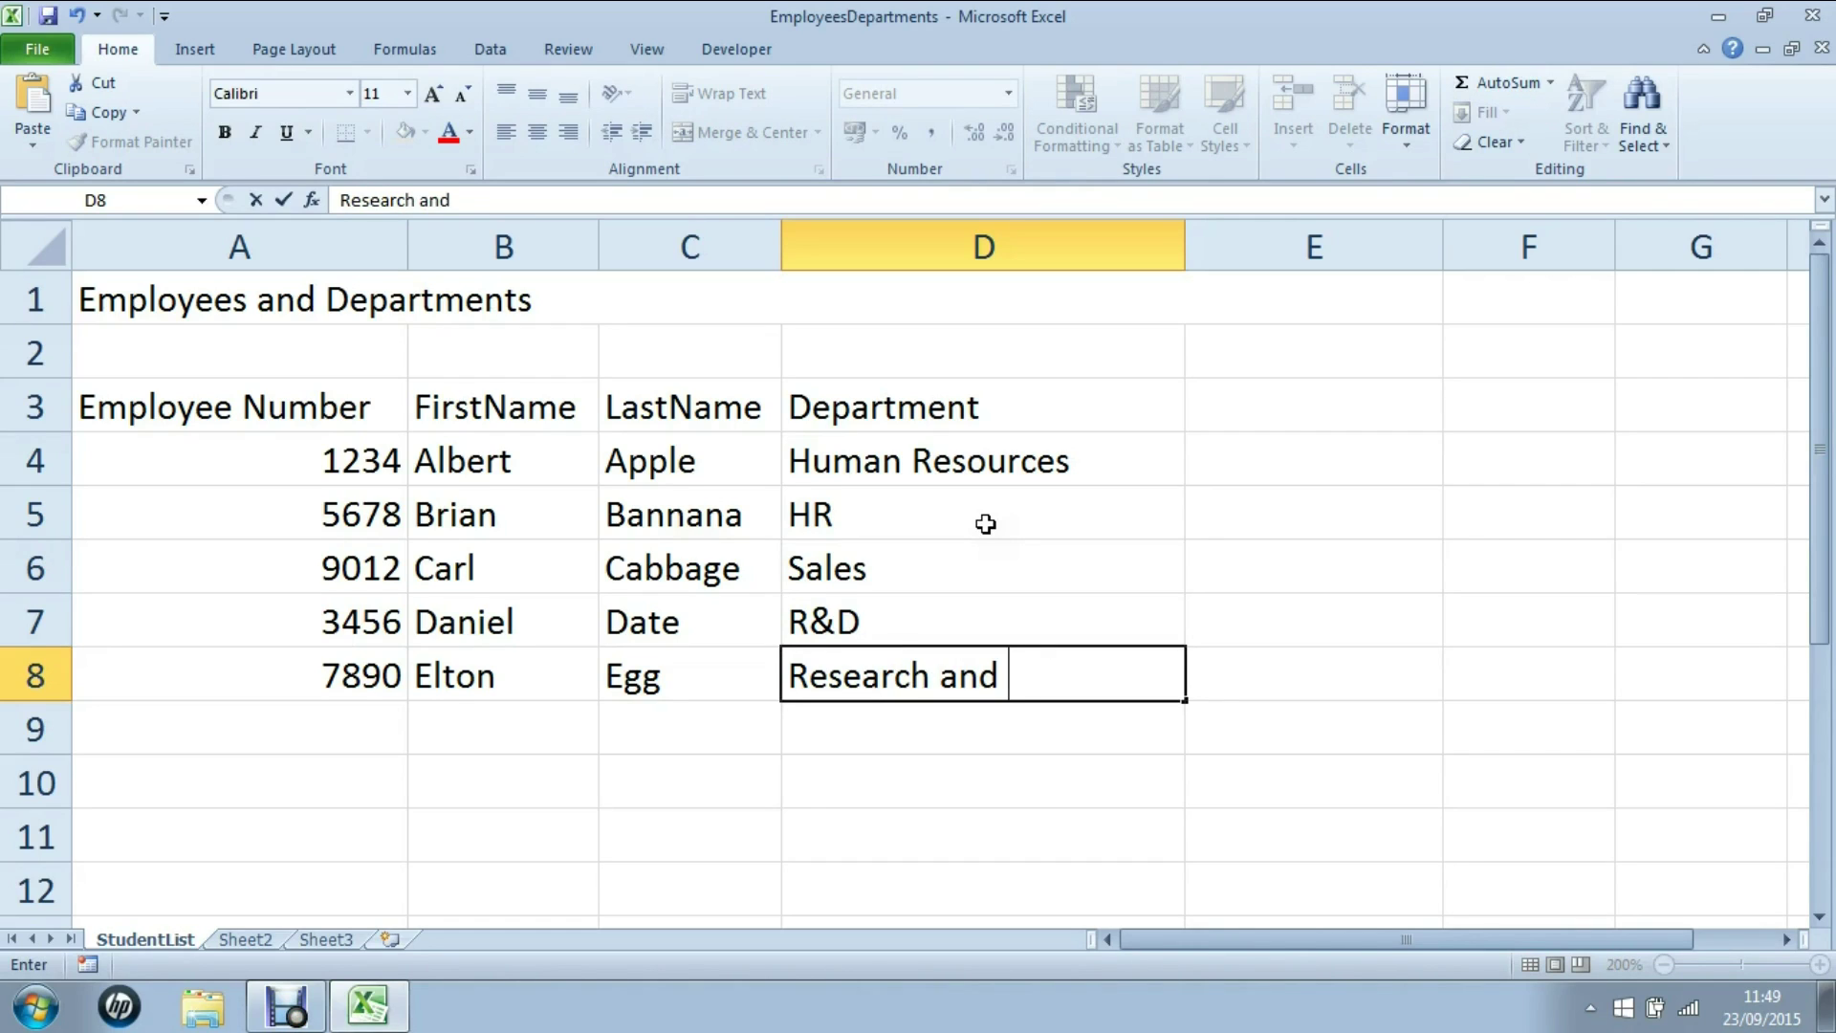
type("Development")
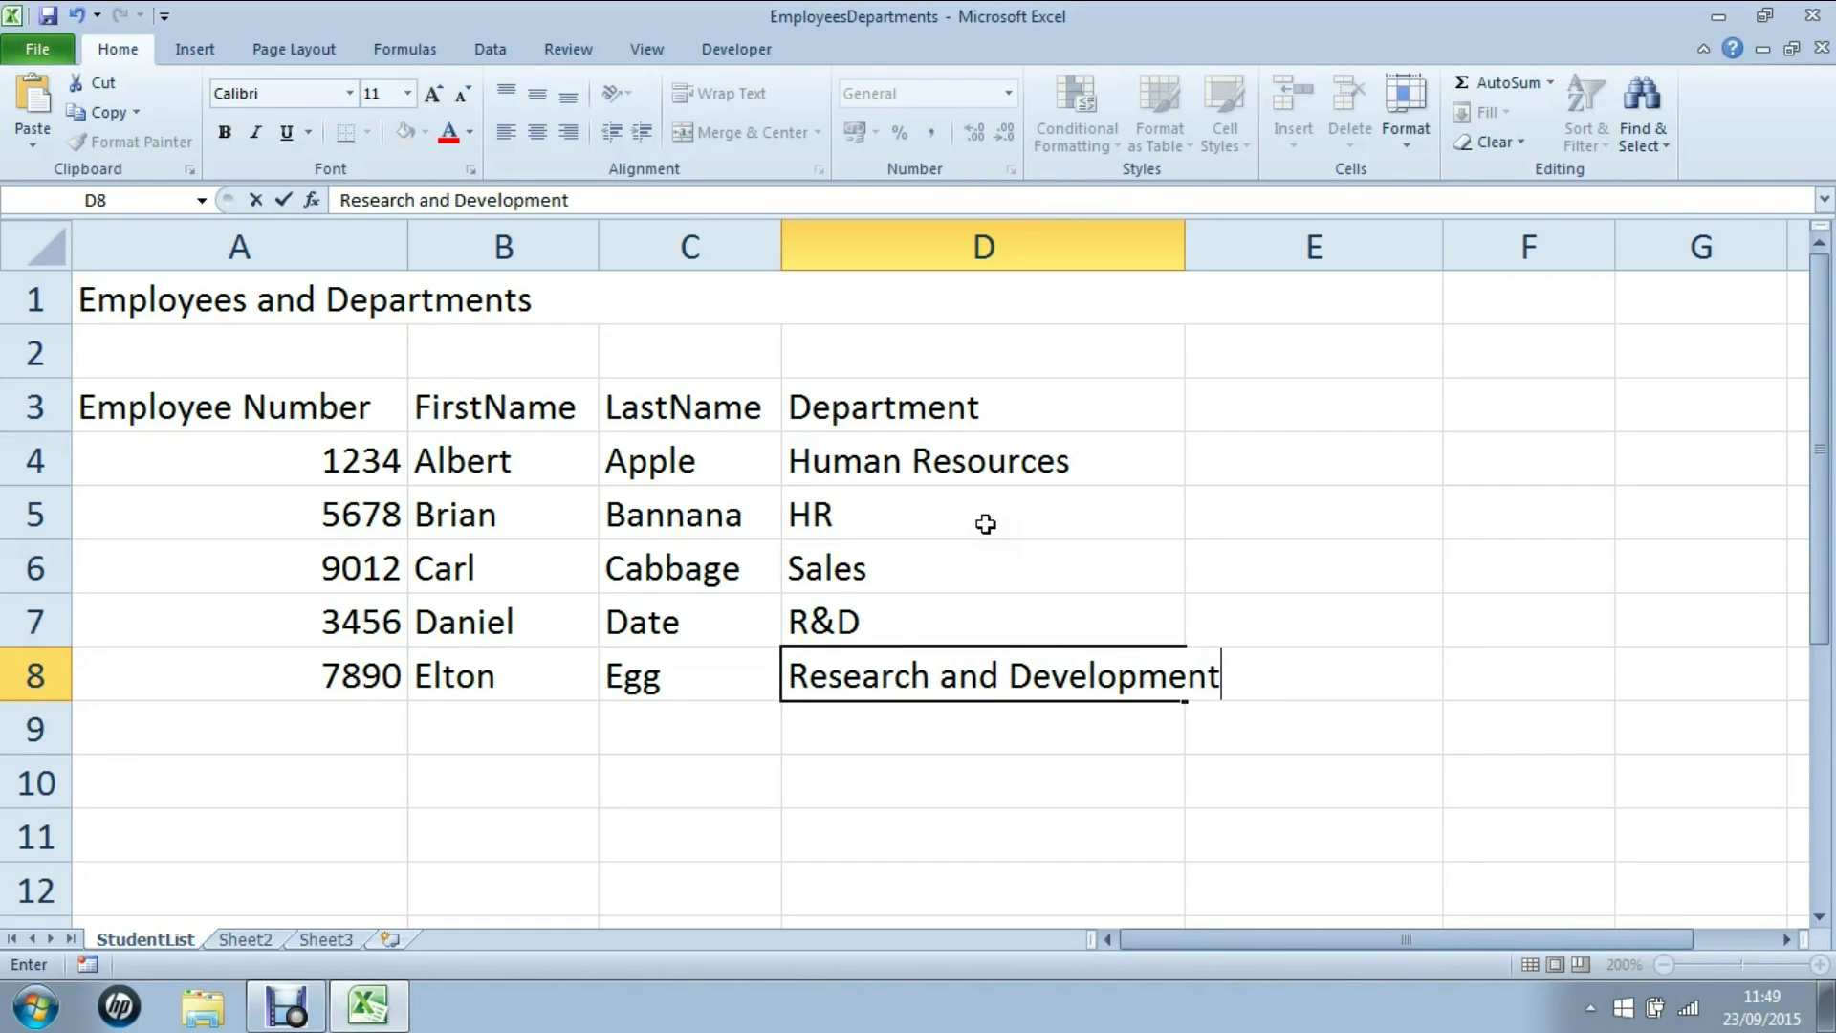
key("Return")
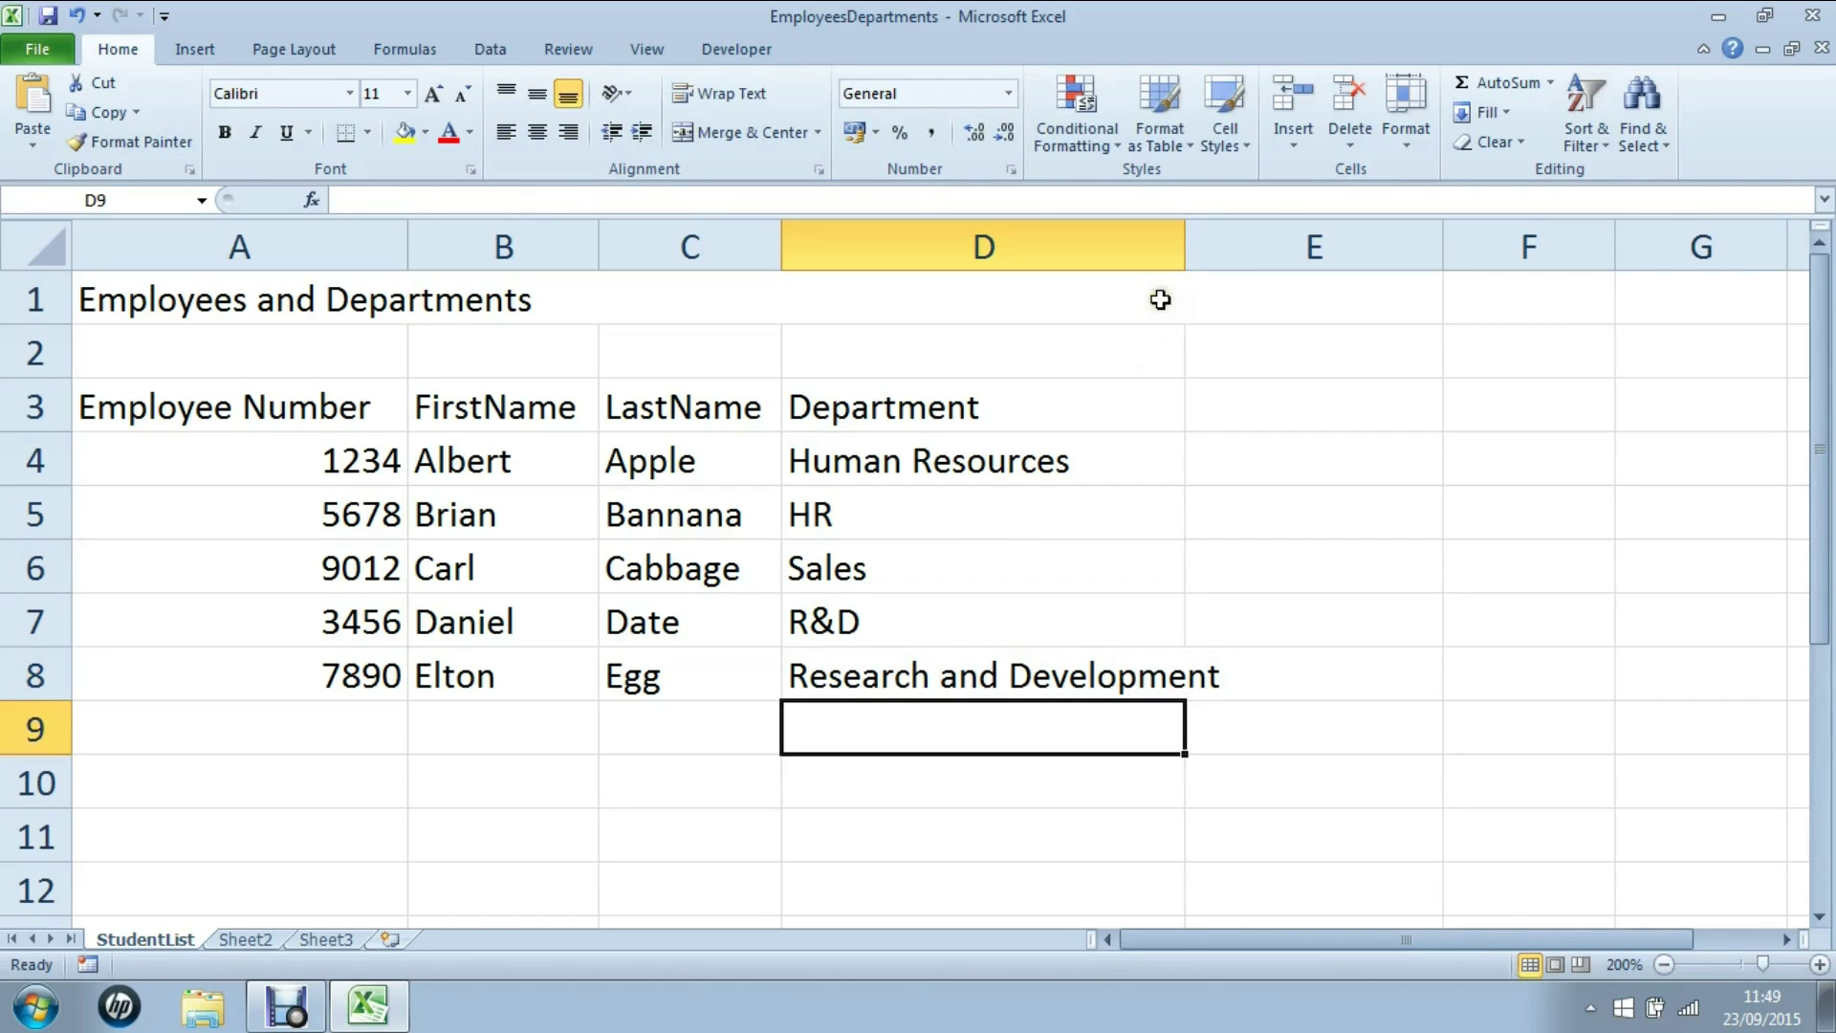
double_click(1185, 245)
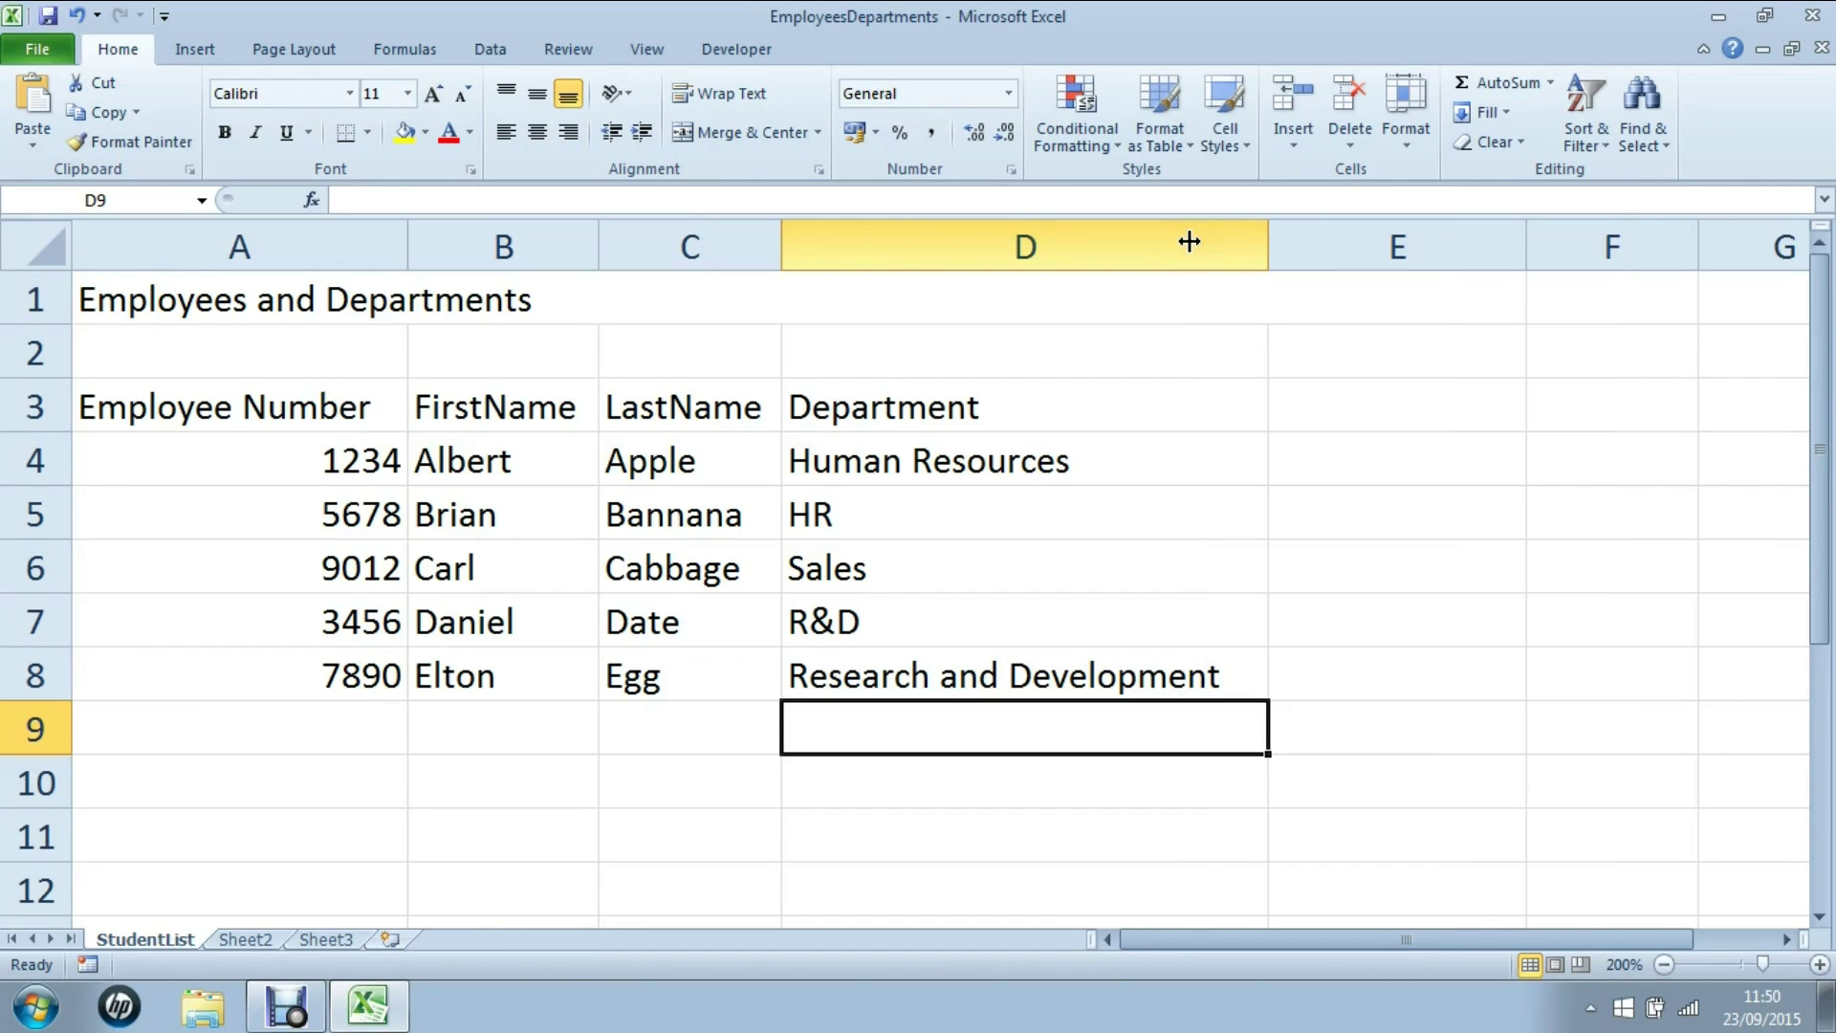
left_click(686, 495)
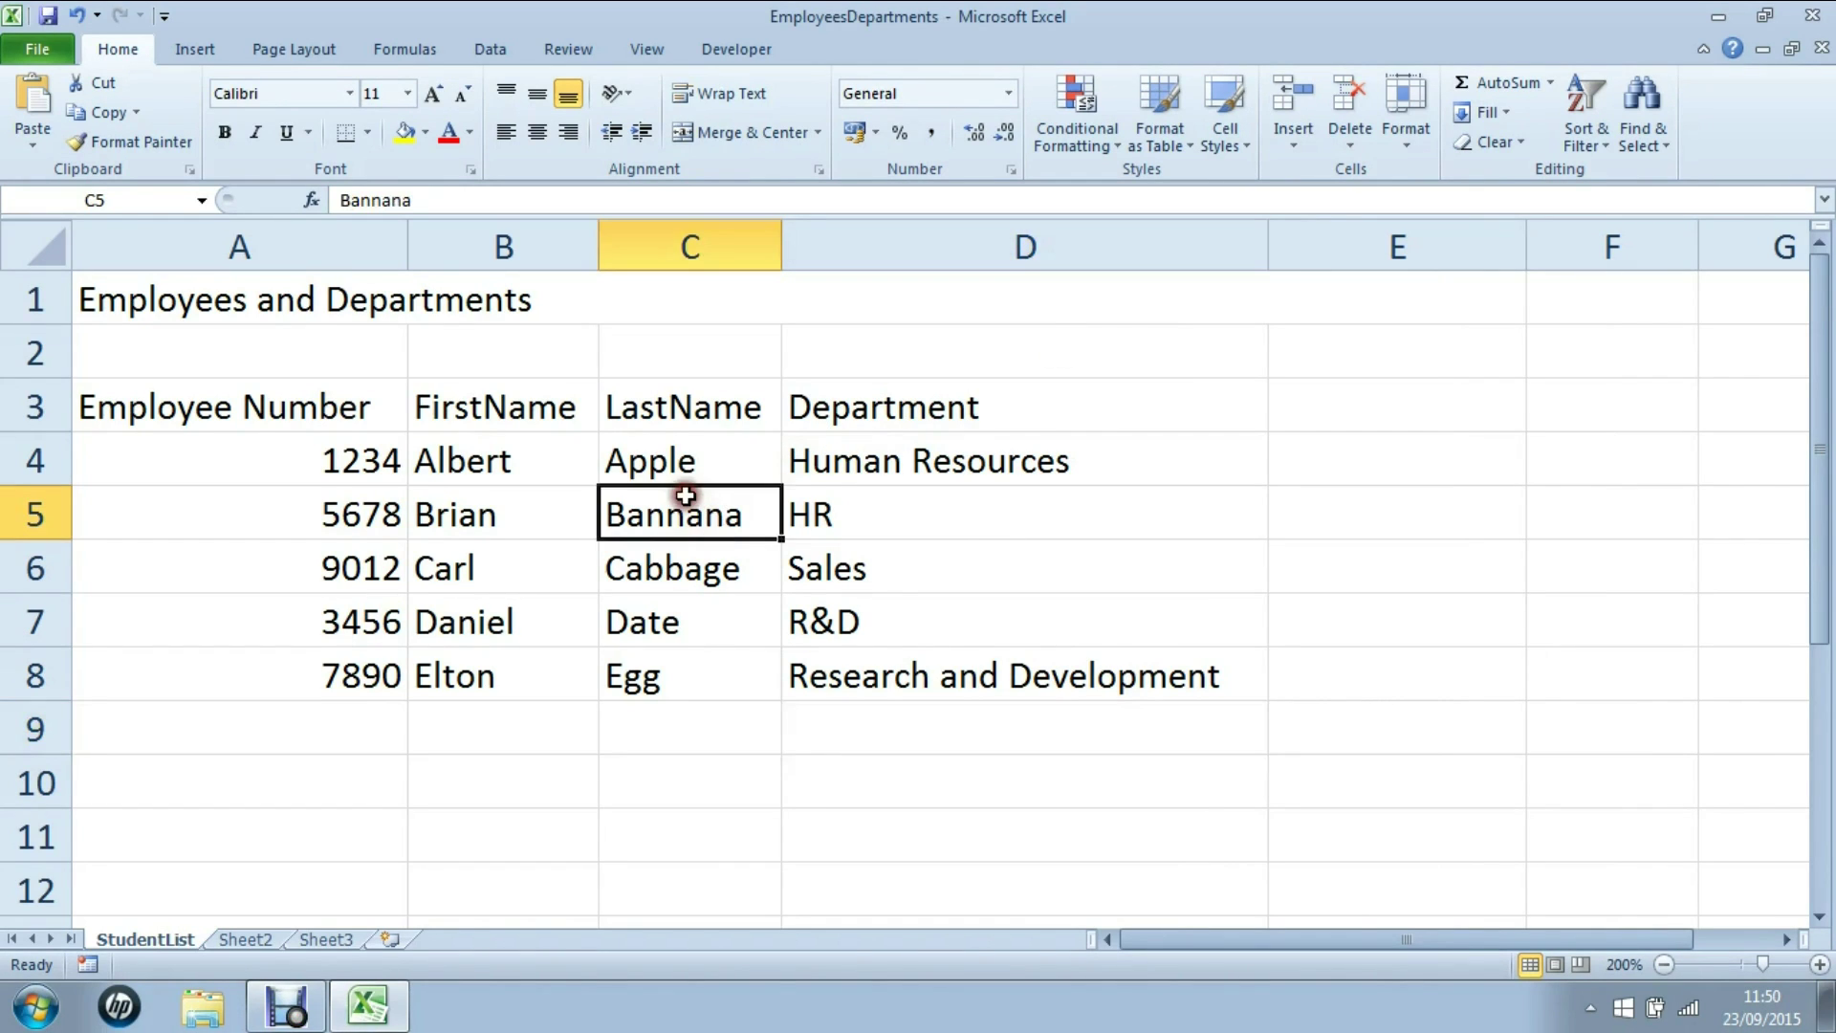
Step: Turn on filtering and filter the Department column to show only Human Resources
left_click(494, 50)
left_click(696, 107)
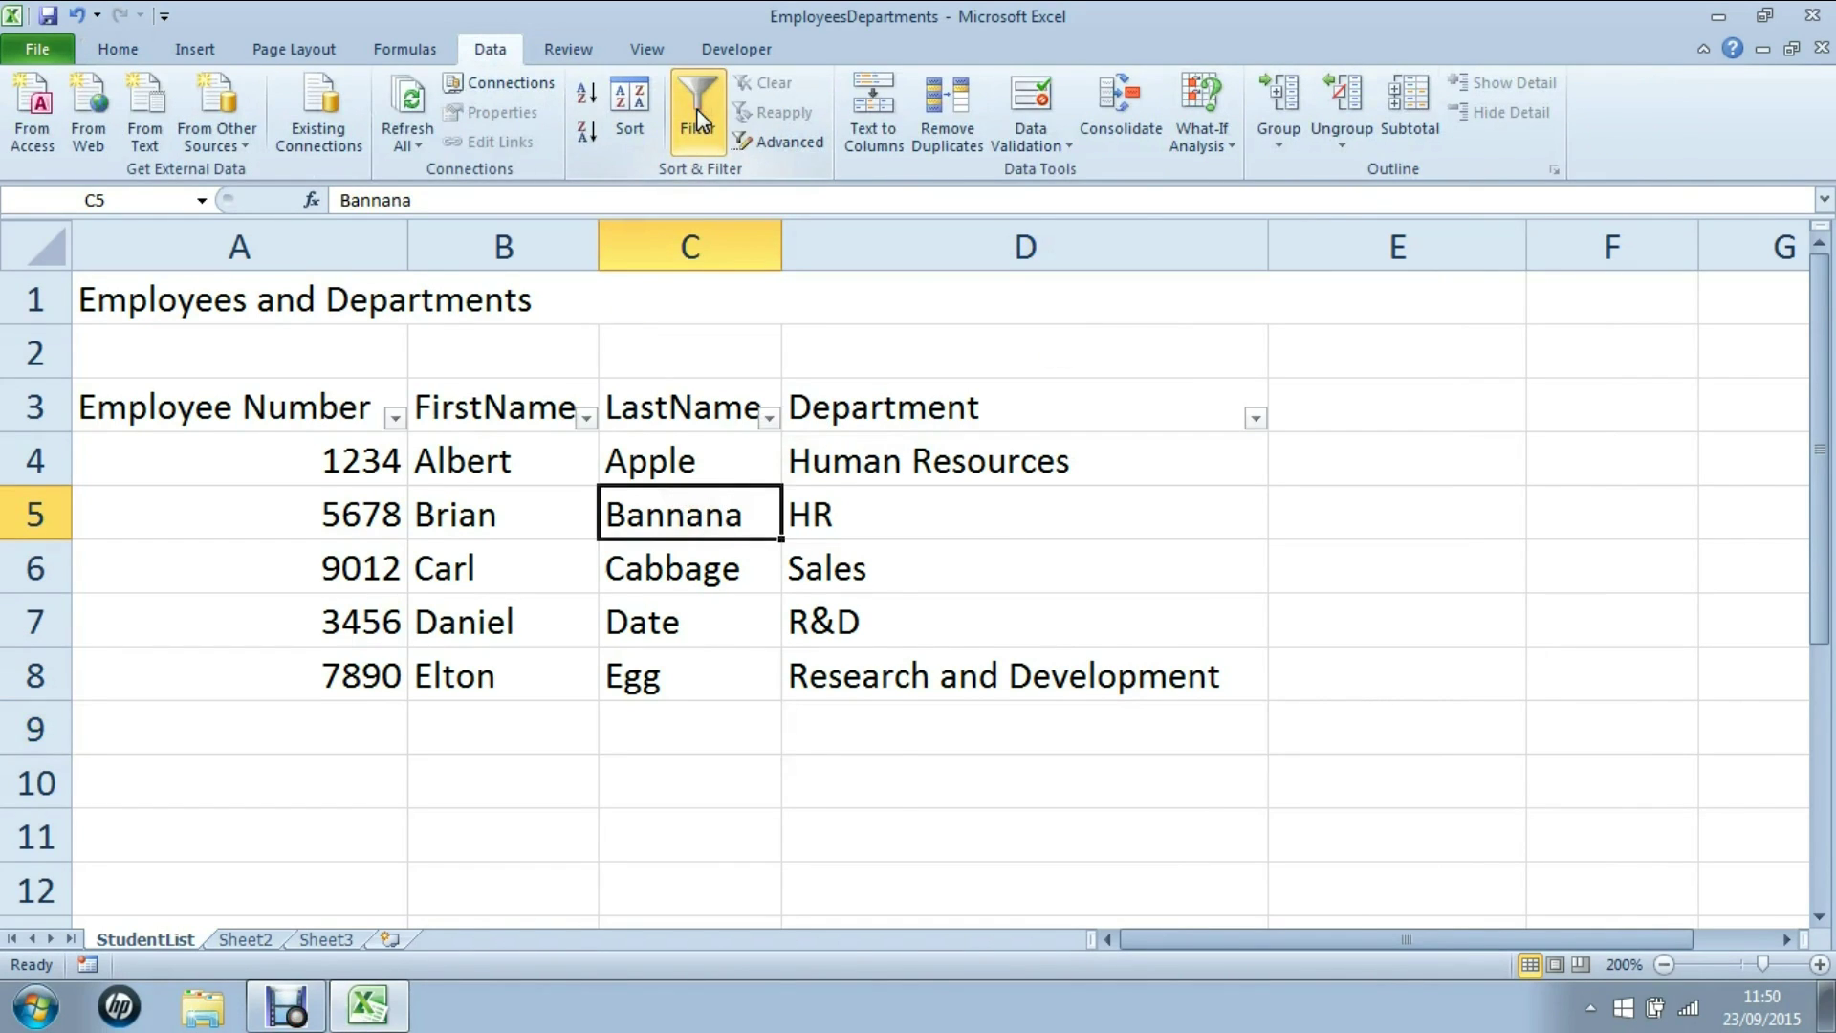
left_click(1255, 420)
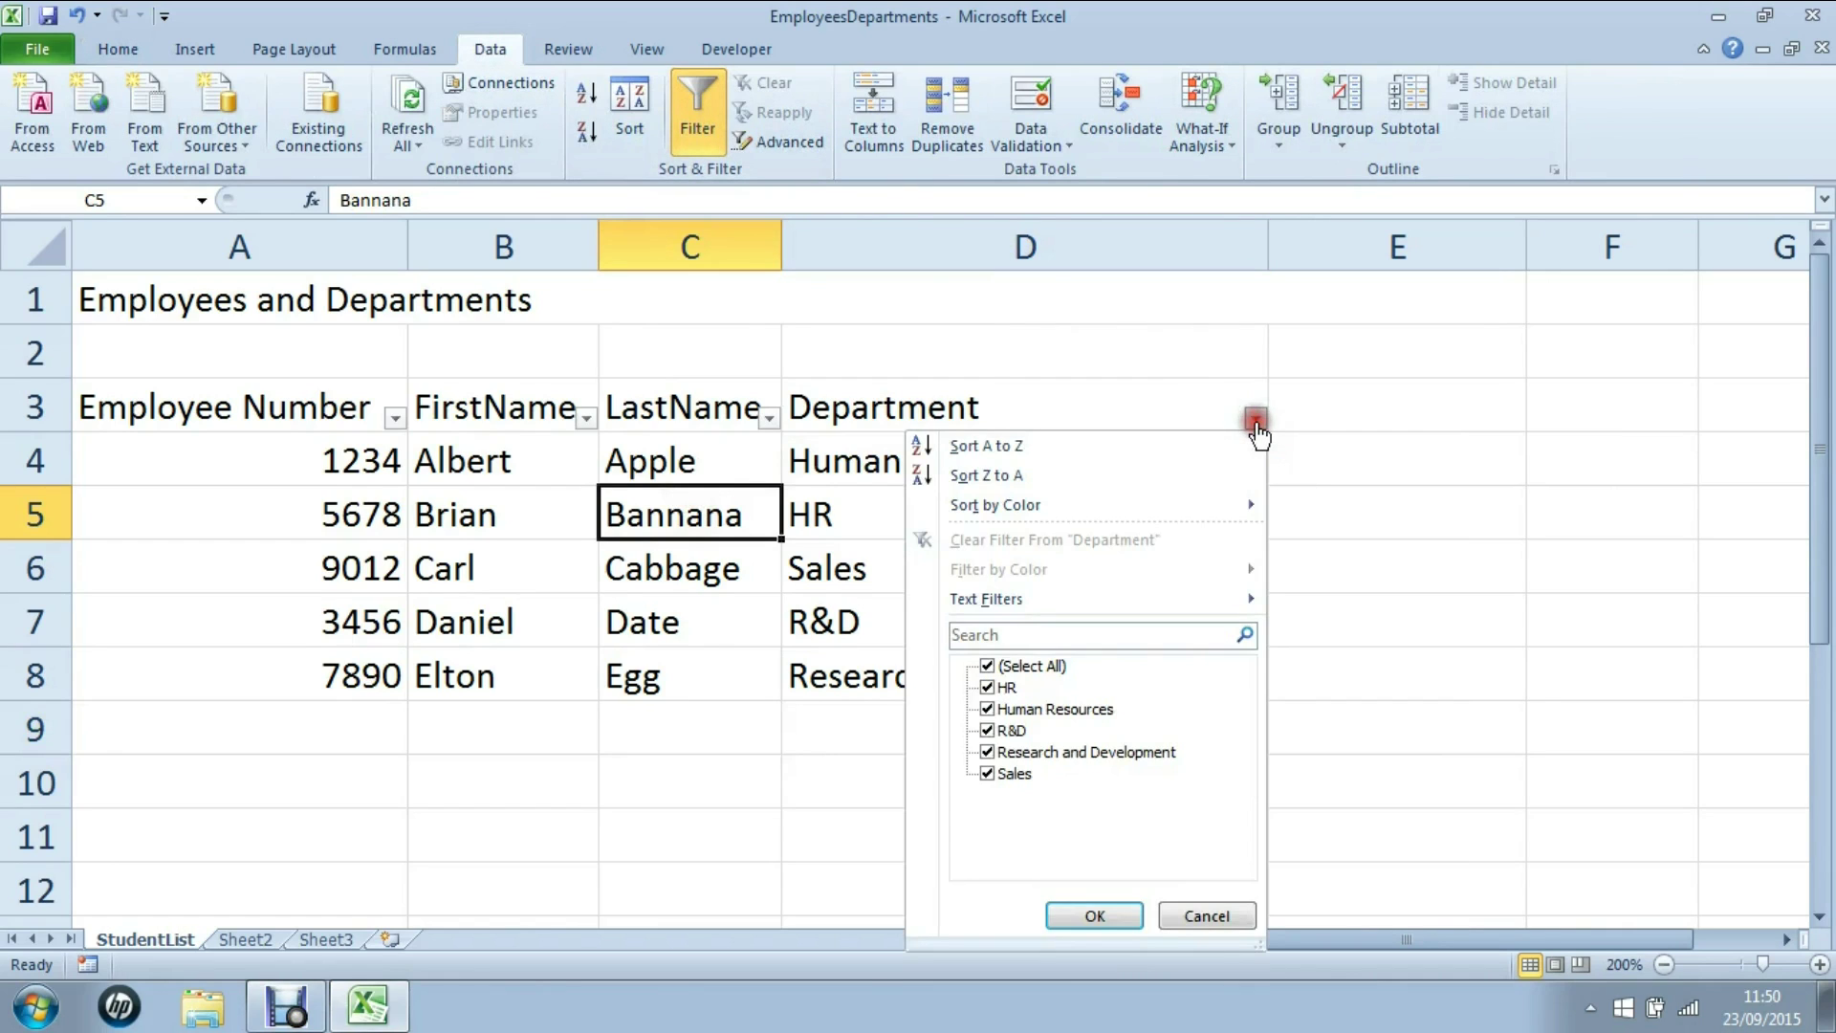
left_click(987, 666)
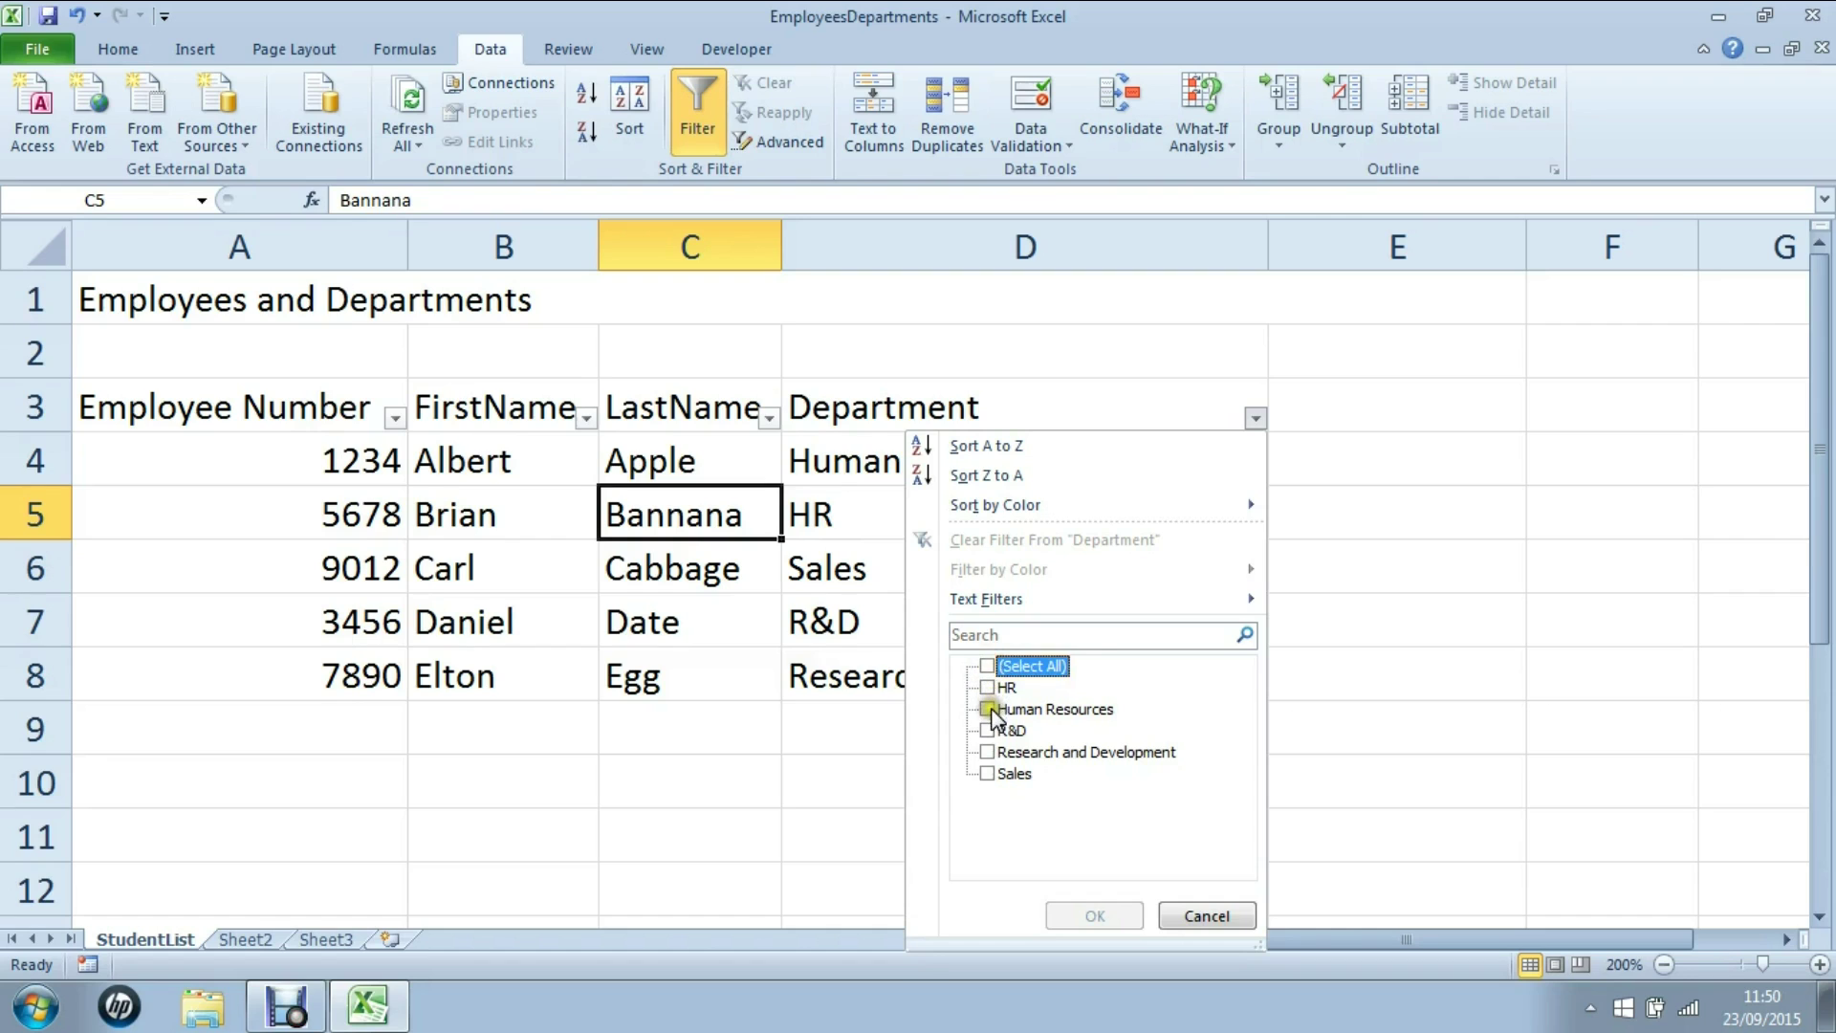
left_click(986, 709)
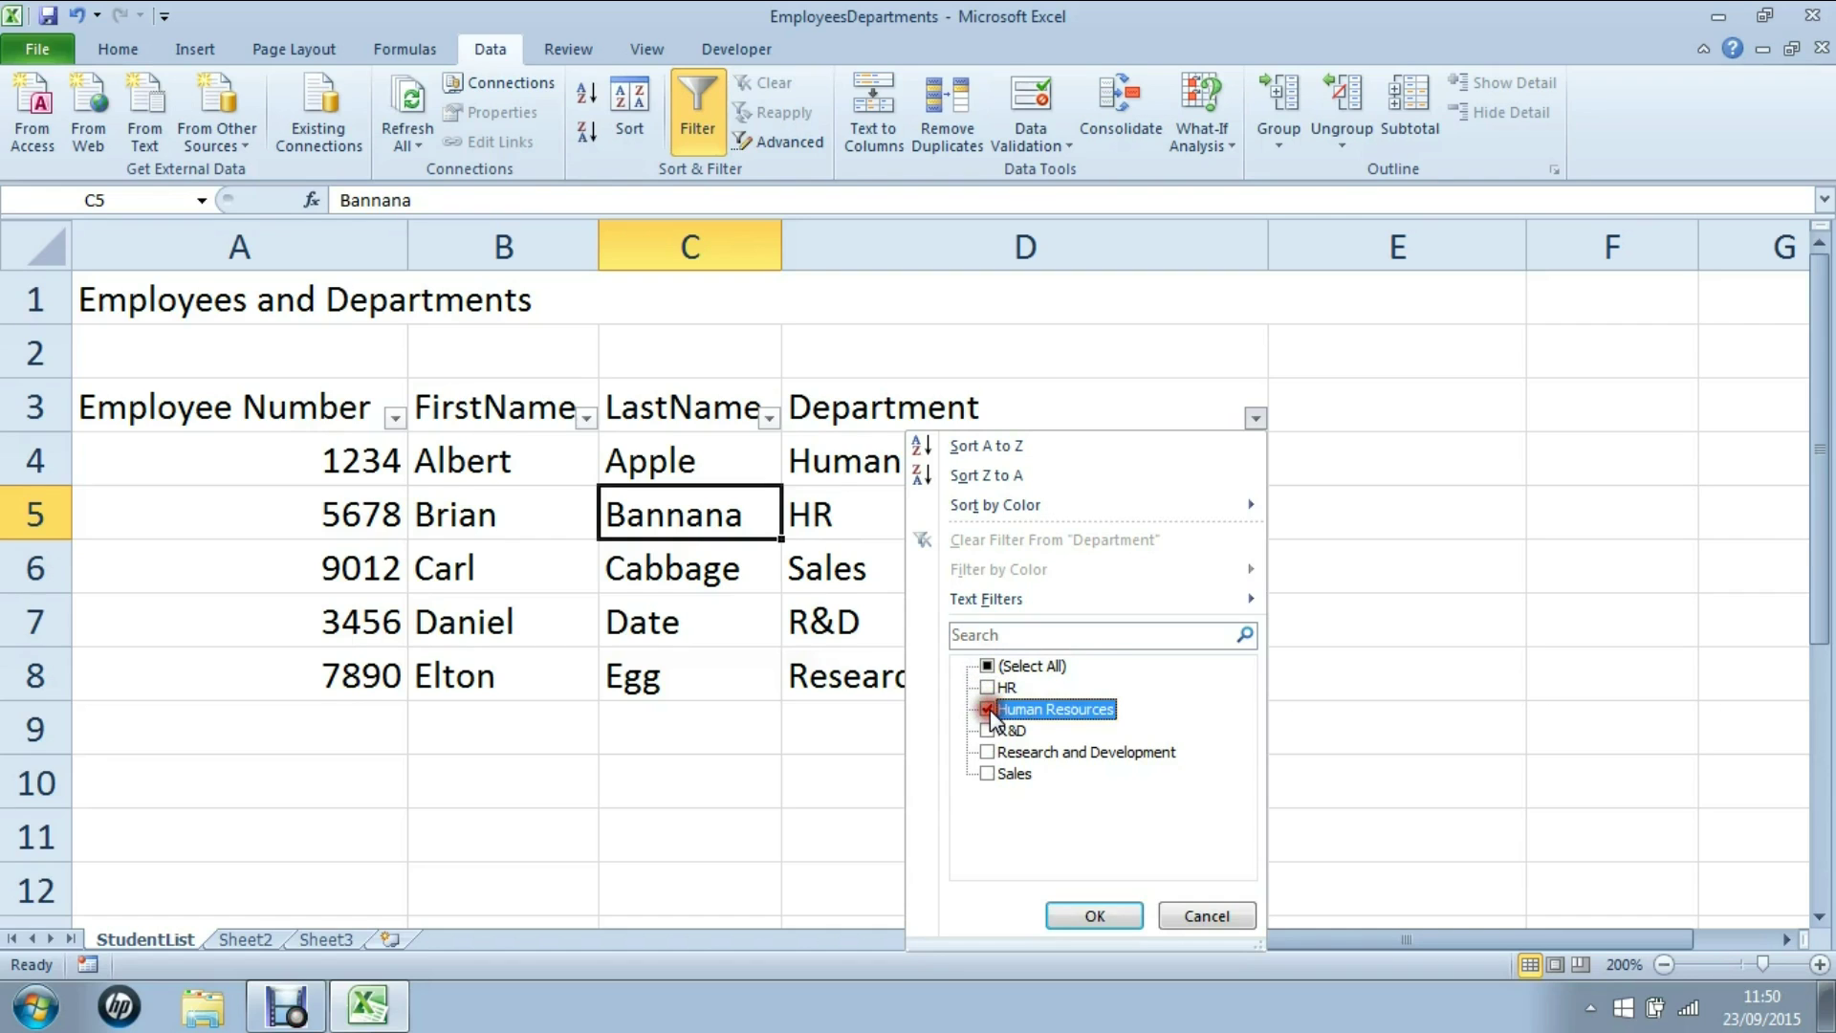
left_click(1106, 915)
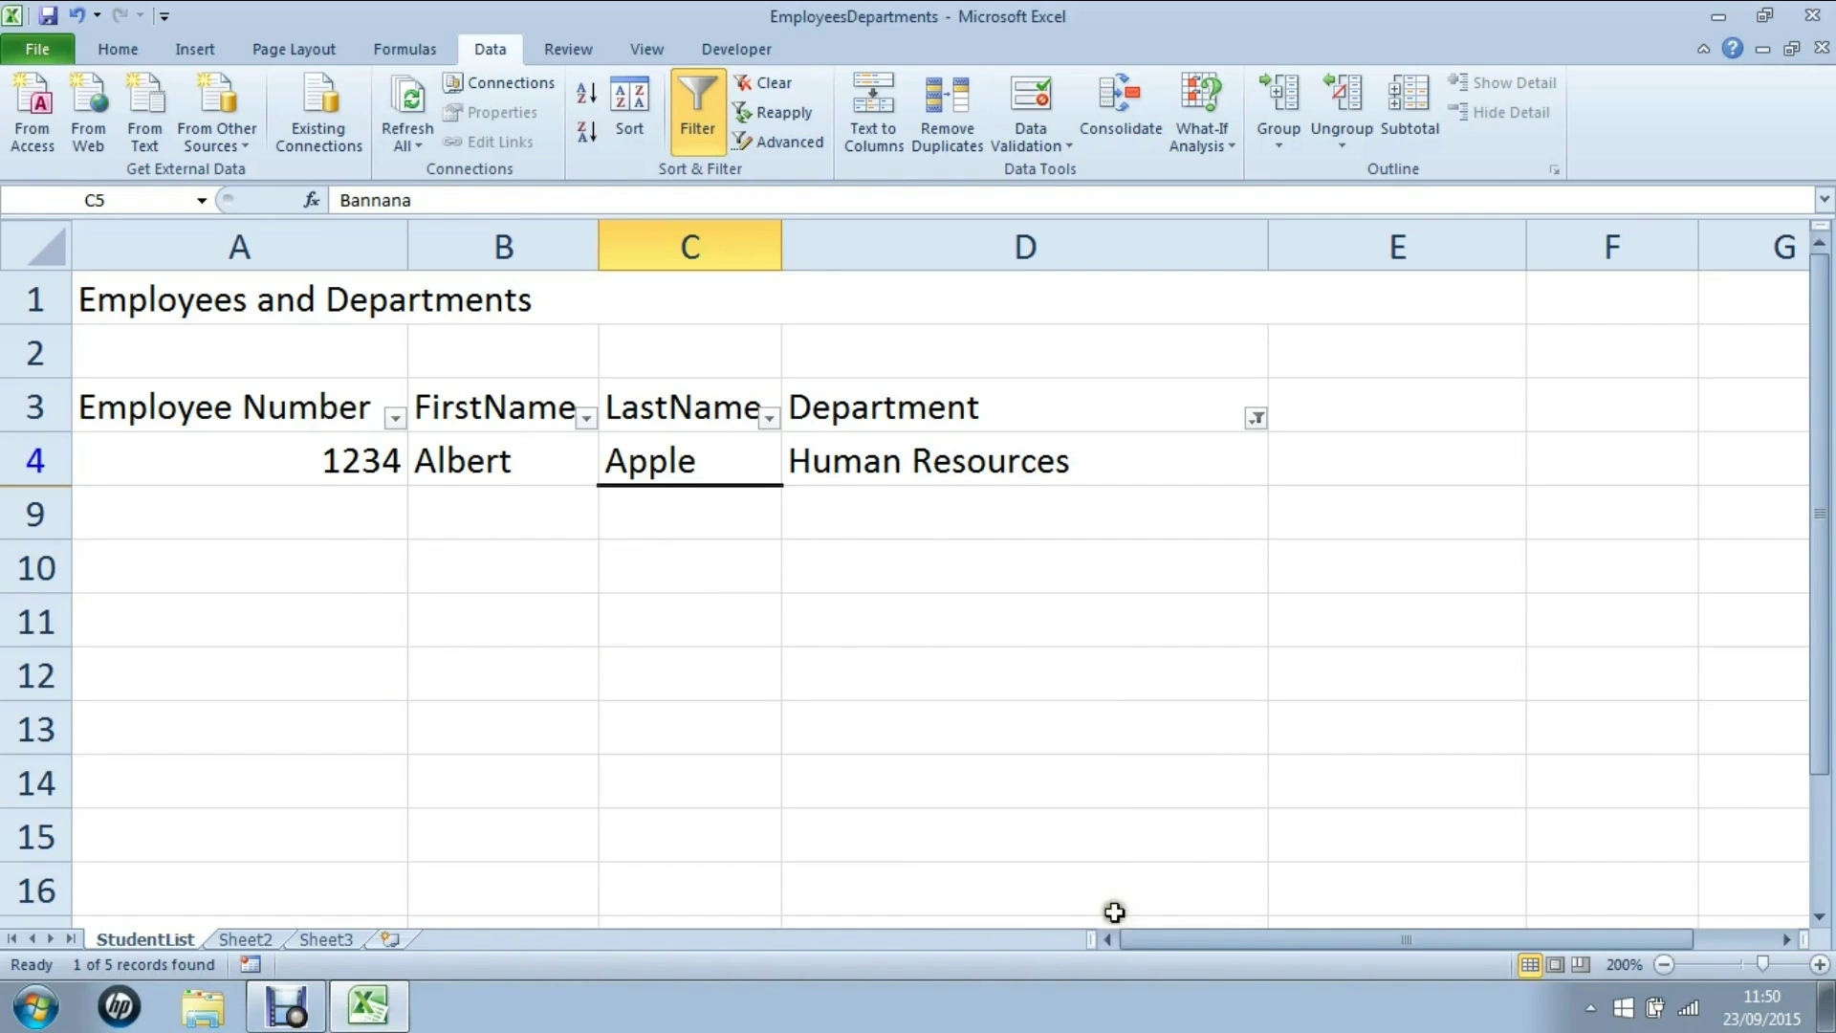
Step: Add HR to the Department filter, then switch filtering off again
left_click(1256, 421)
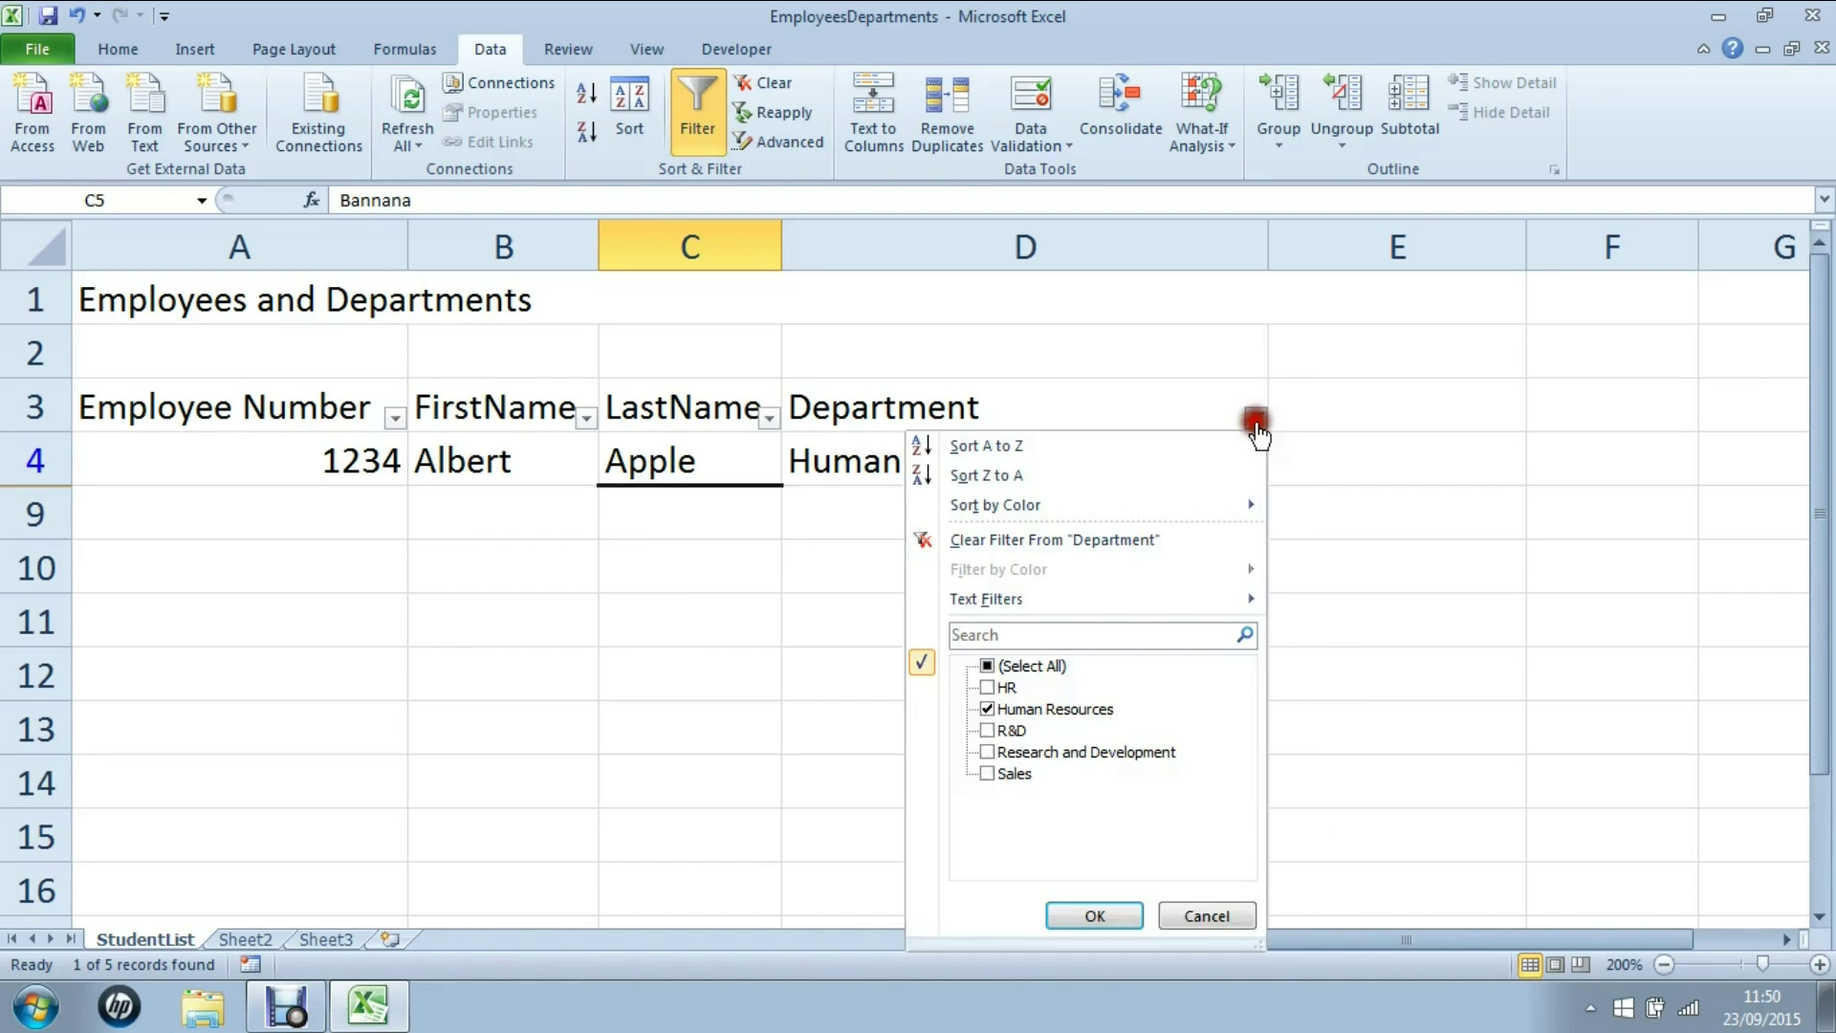
left_click(991, 688)
left_click(1095, 918)
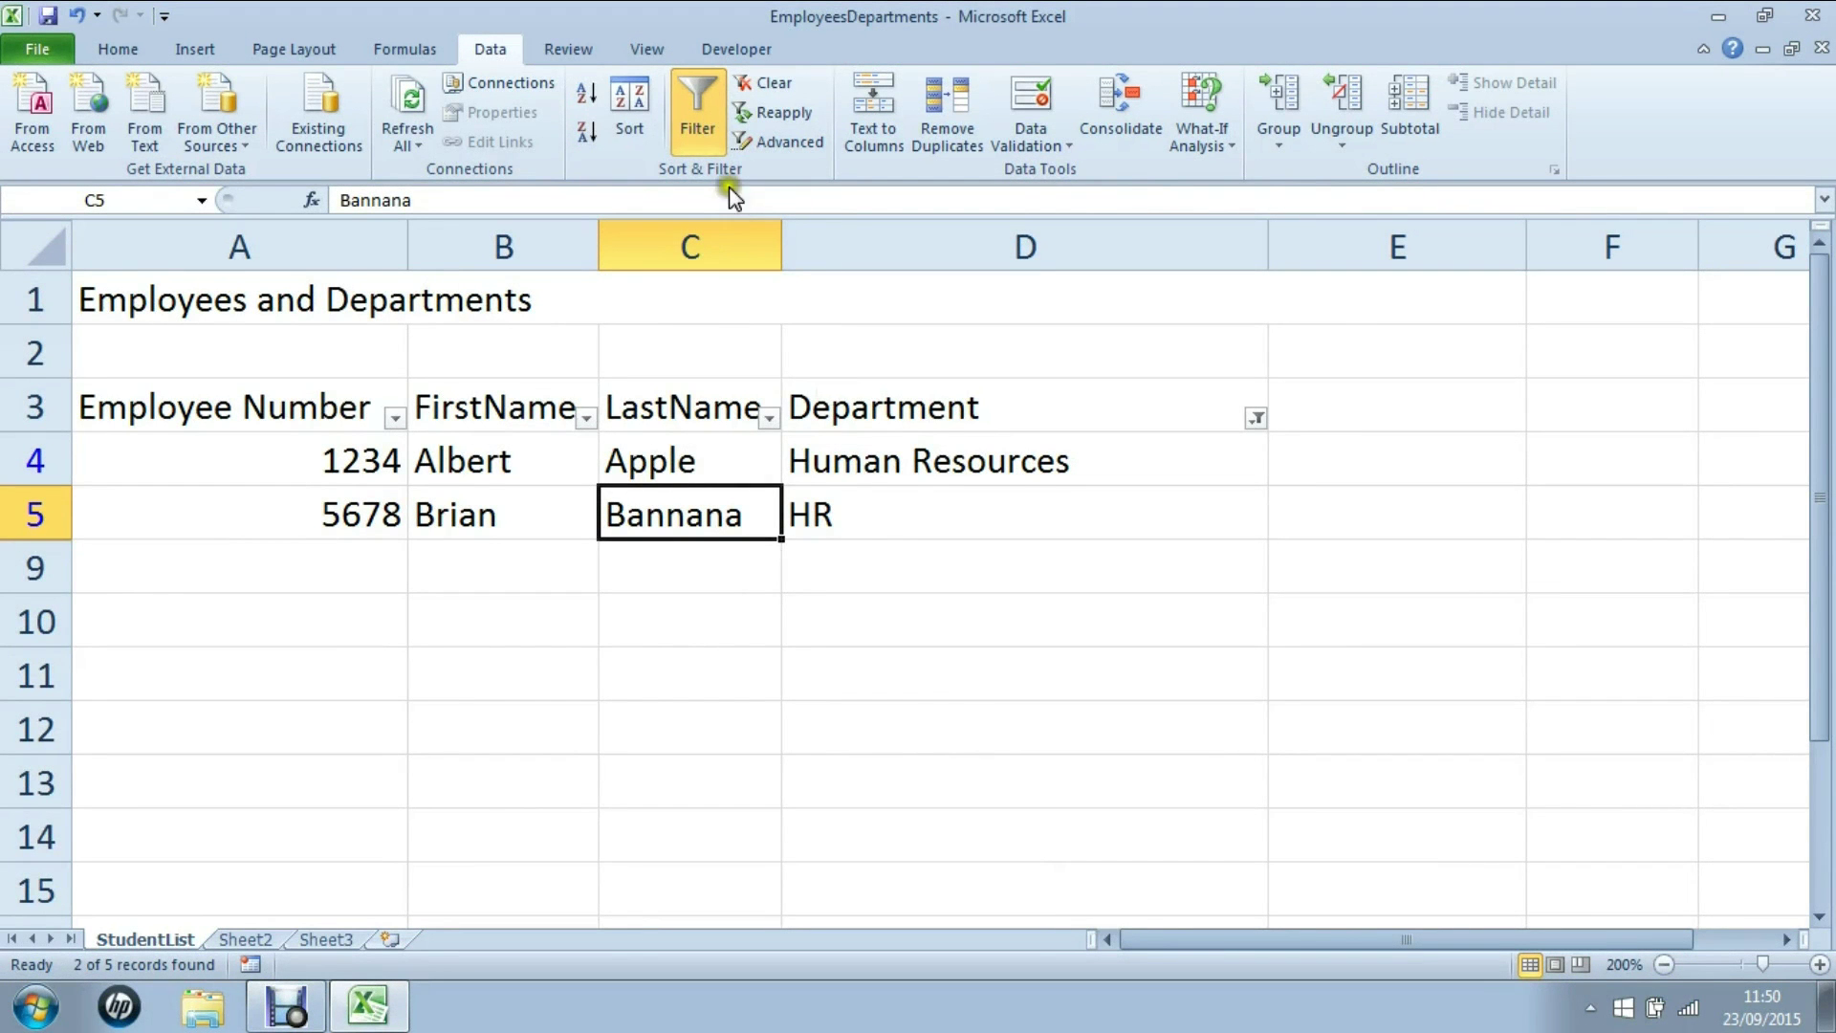
left_click(696, 115)
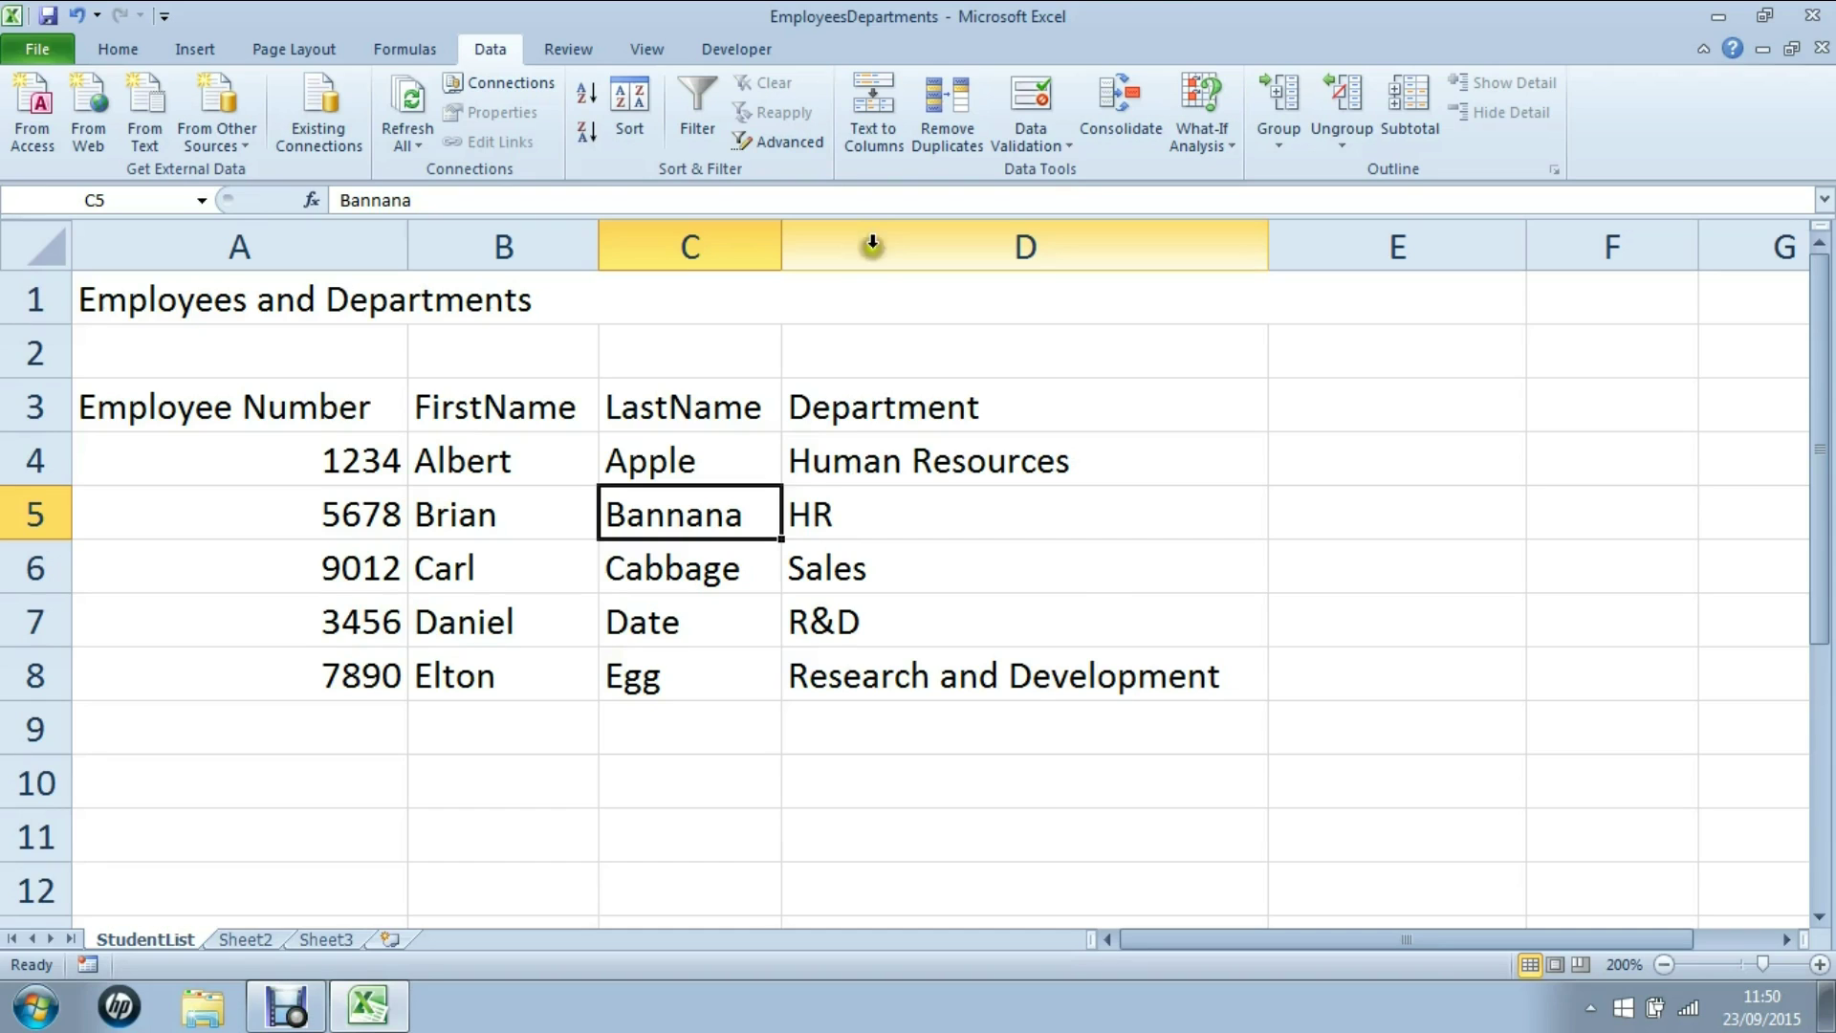
Step: Delete the department entries in D4:D8 and bring up Data Validation for that range
left_click_drag(848, 461, 847, 663)
key("Delete")
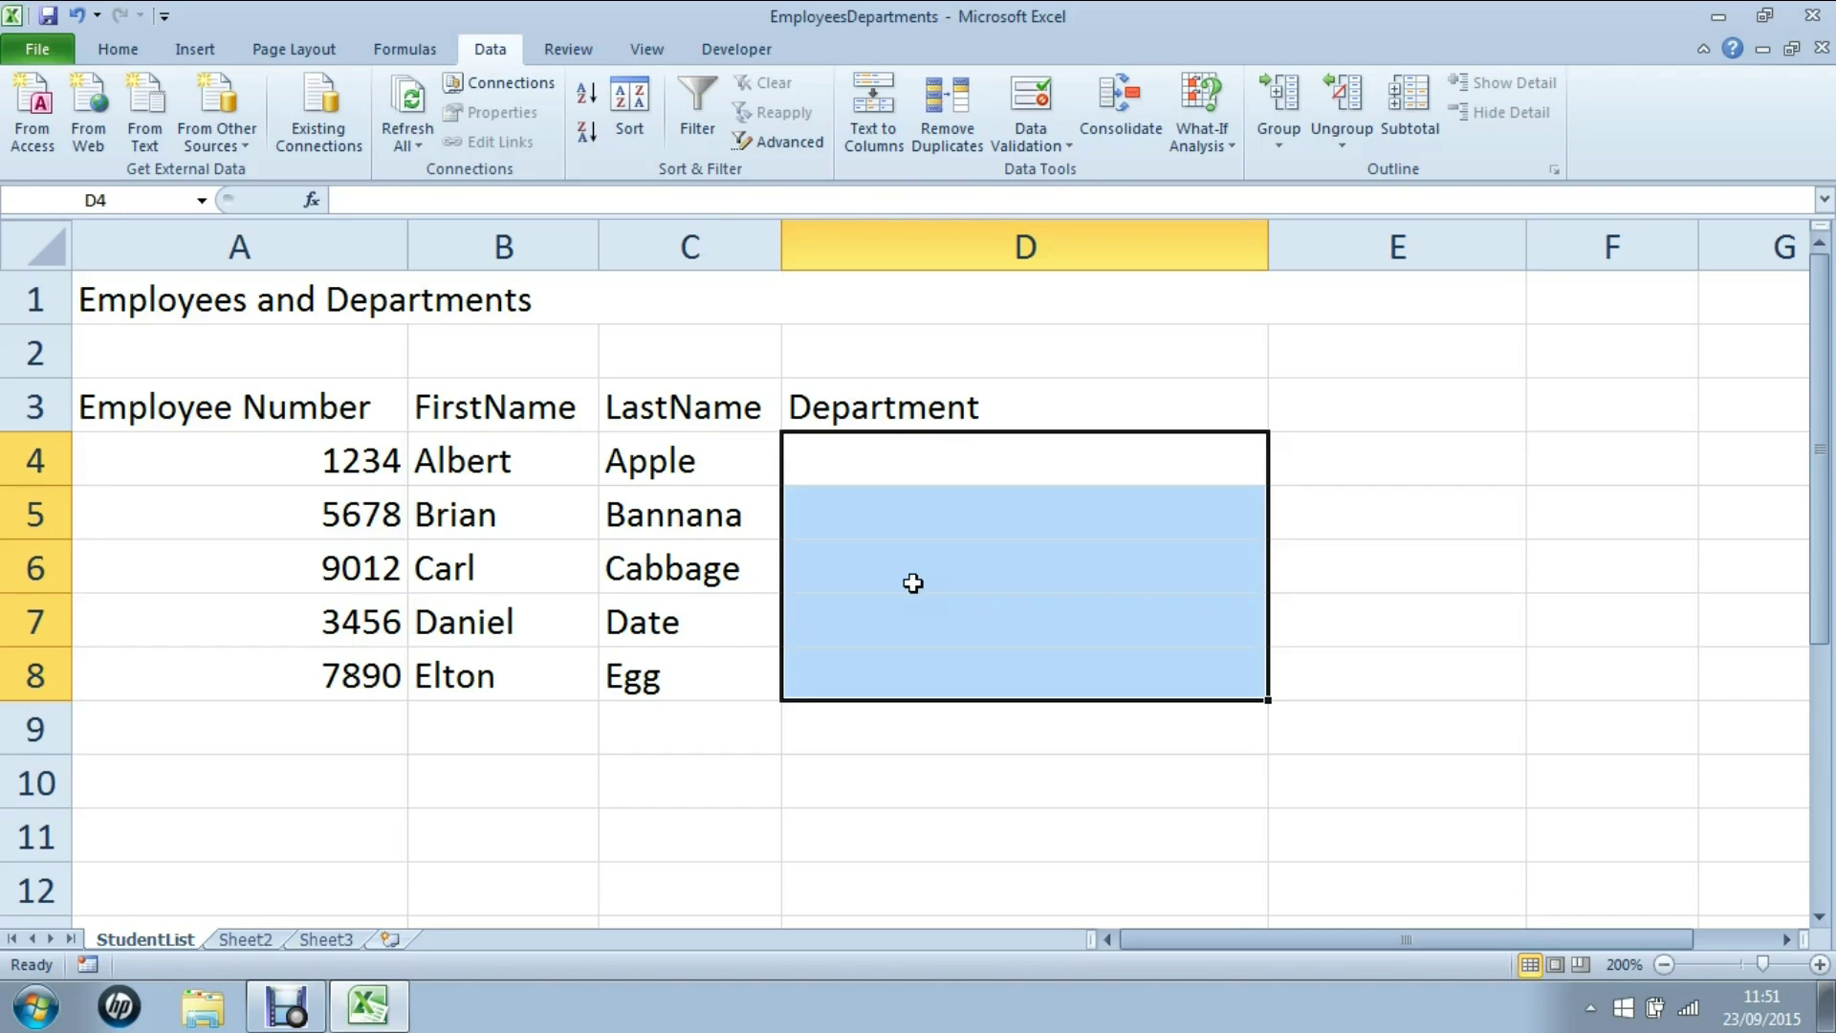
left_click(490, 49)
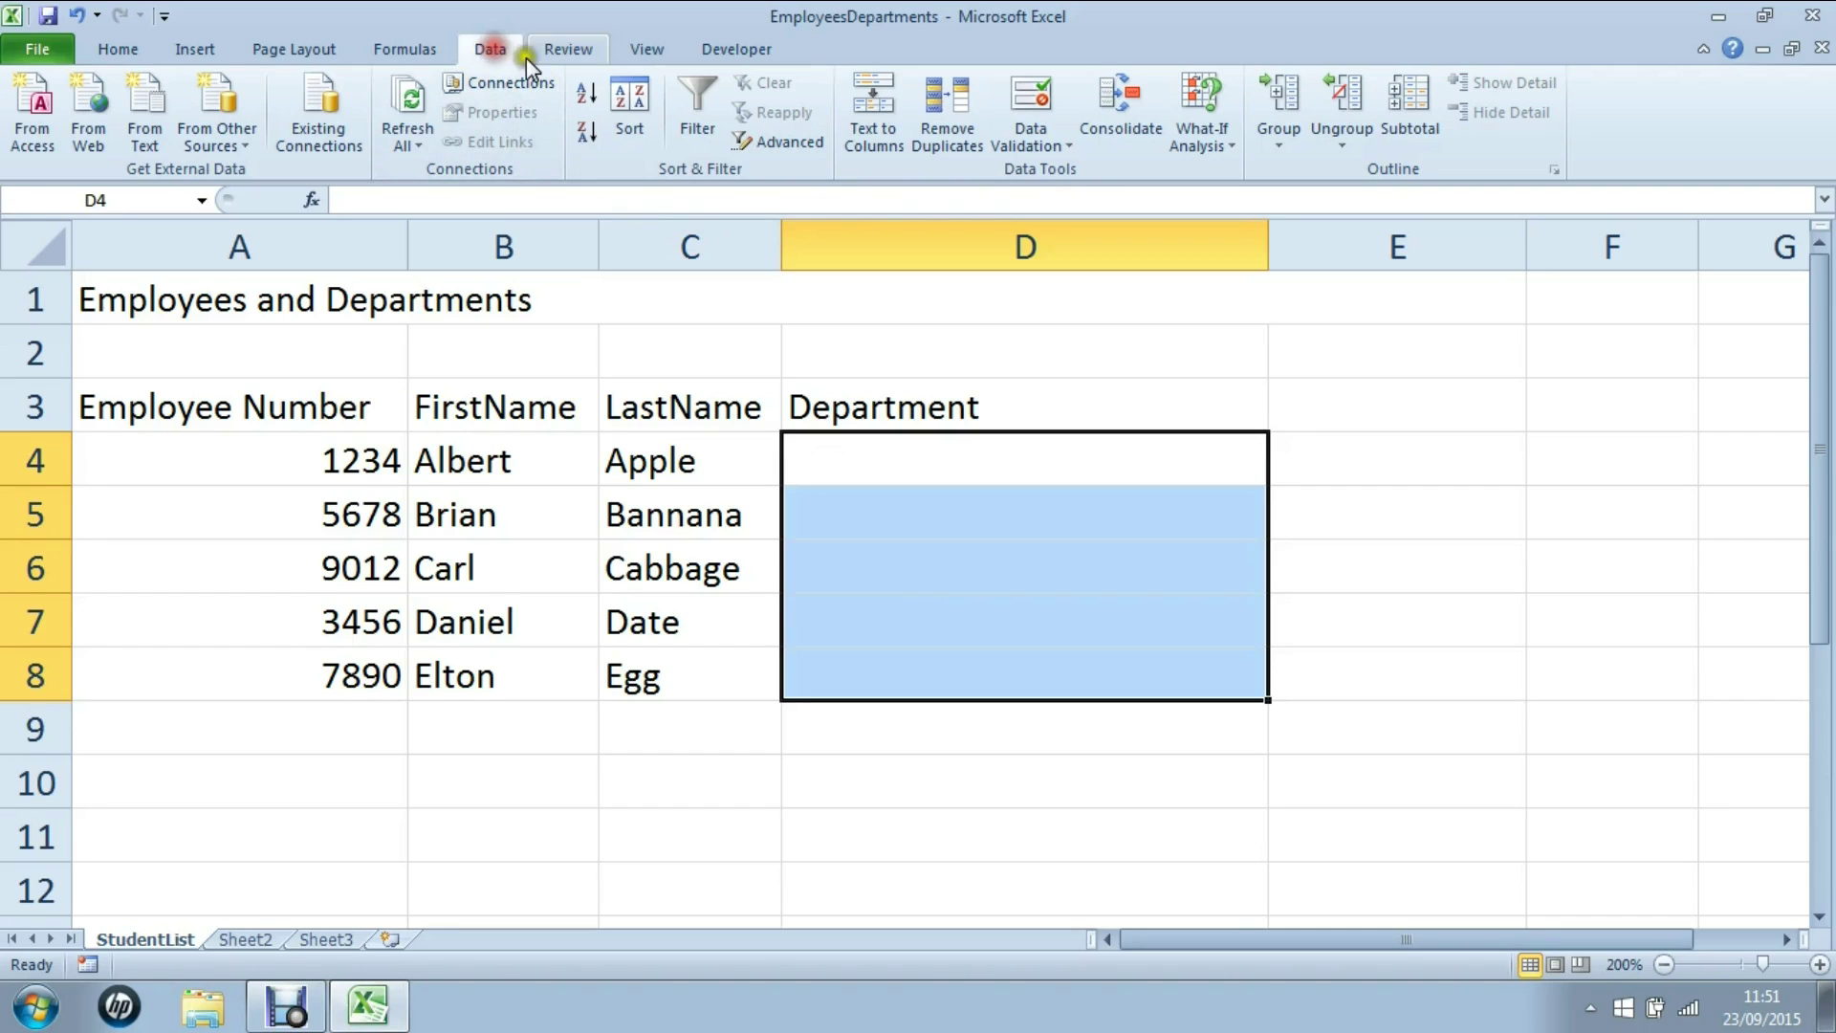
left_click(1044, 105)
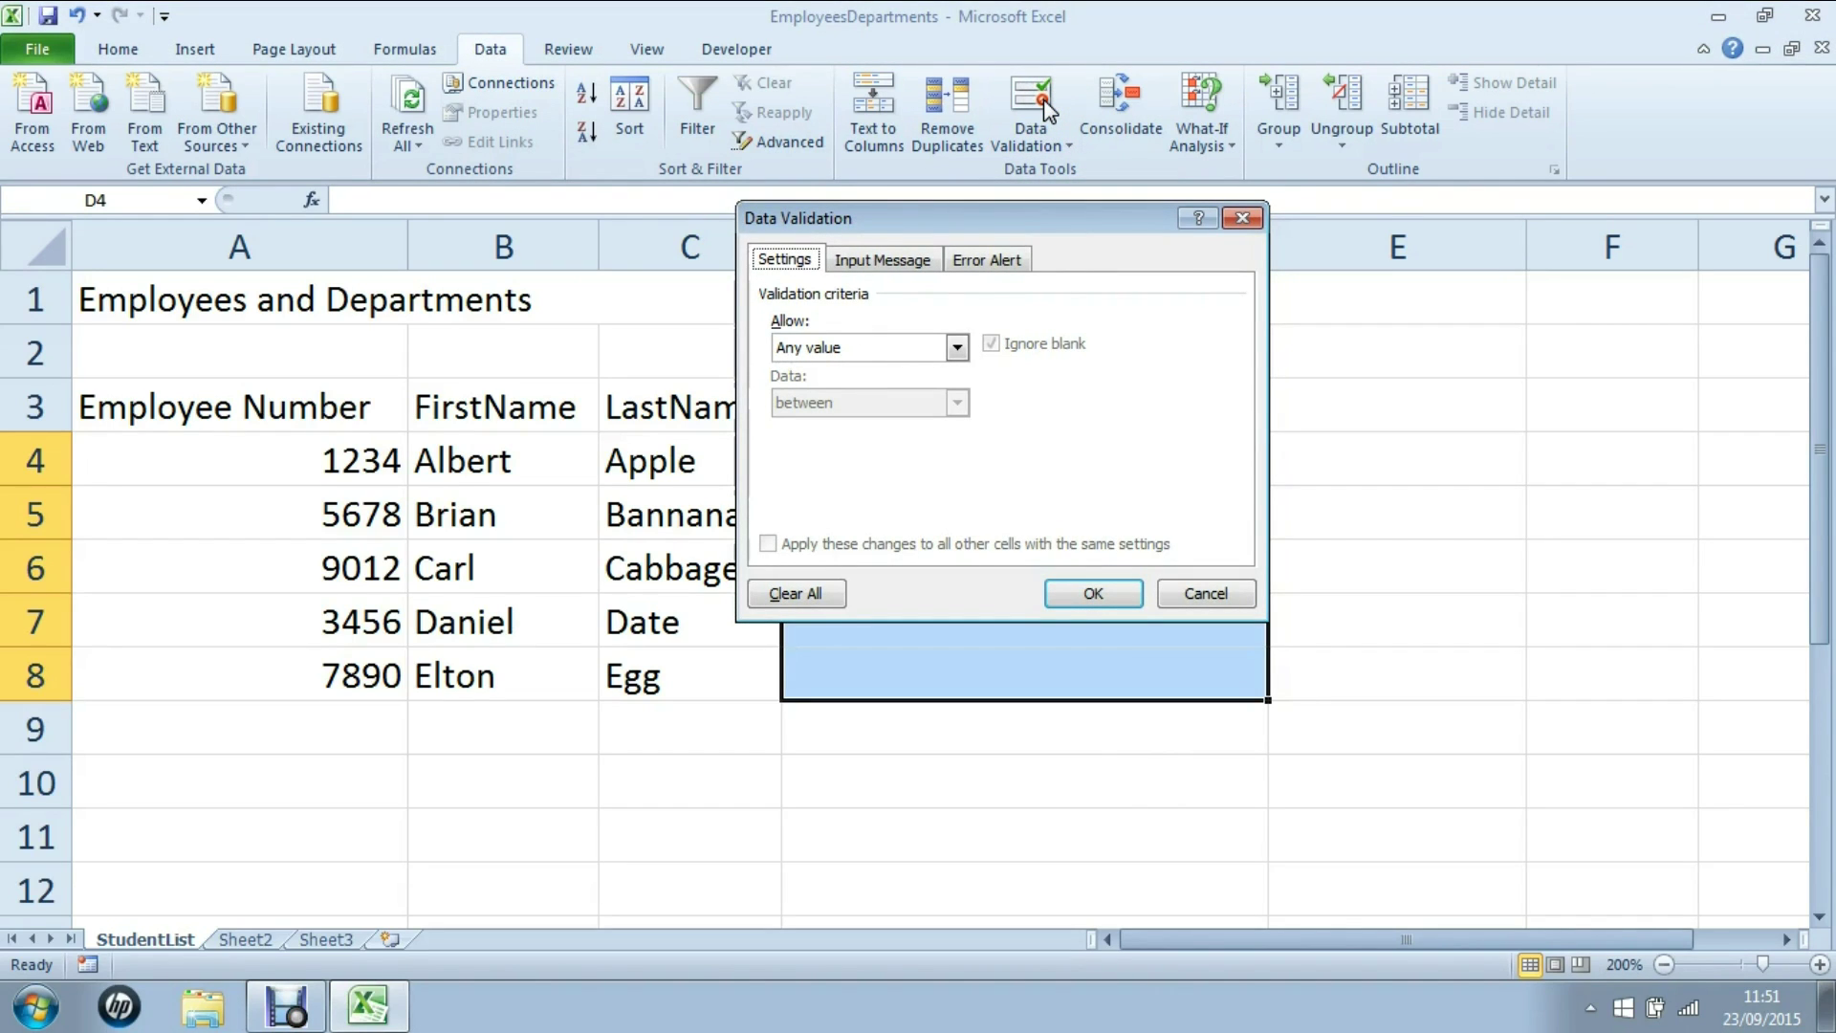
Step: Set validation to allow a List with source 'Human Resources, Sales, Research and Development'
left_click(788, 346)
left_click(803, 352)
left_click(886, 347)
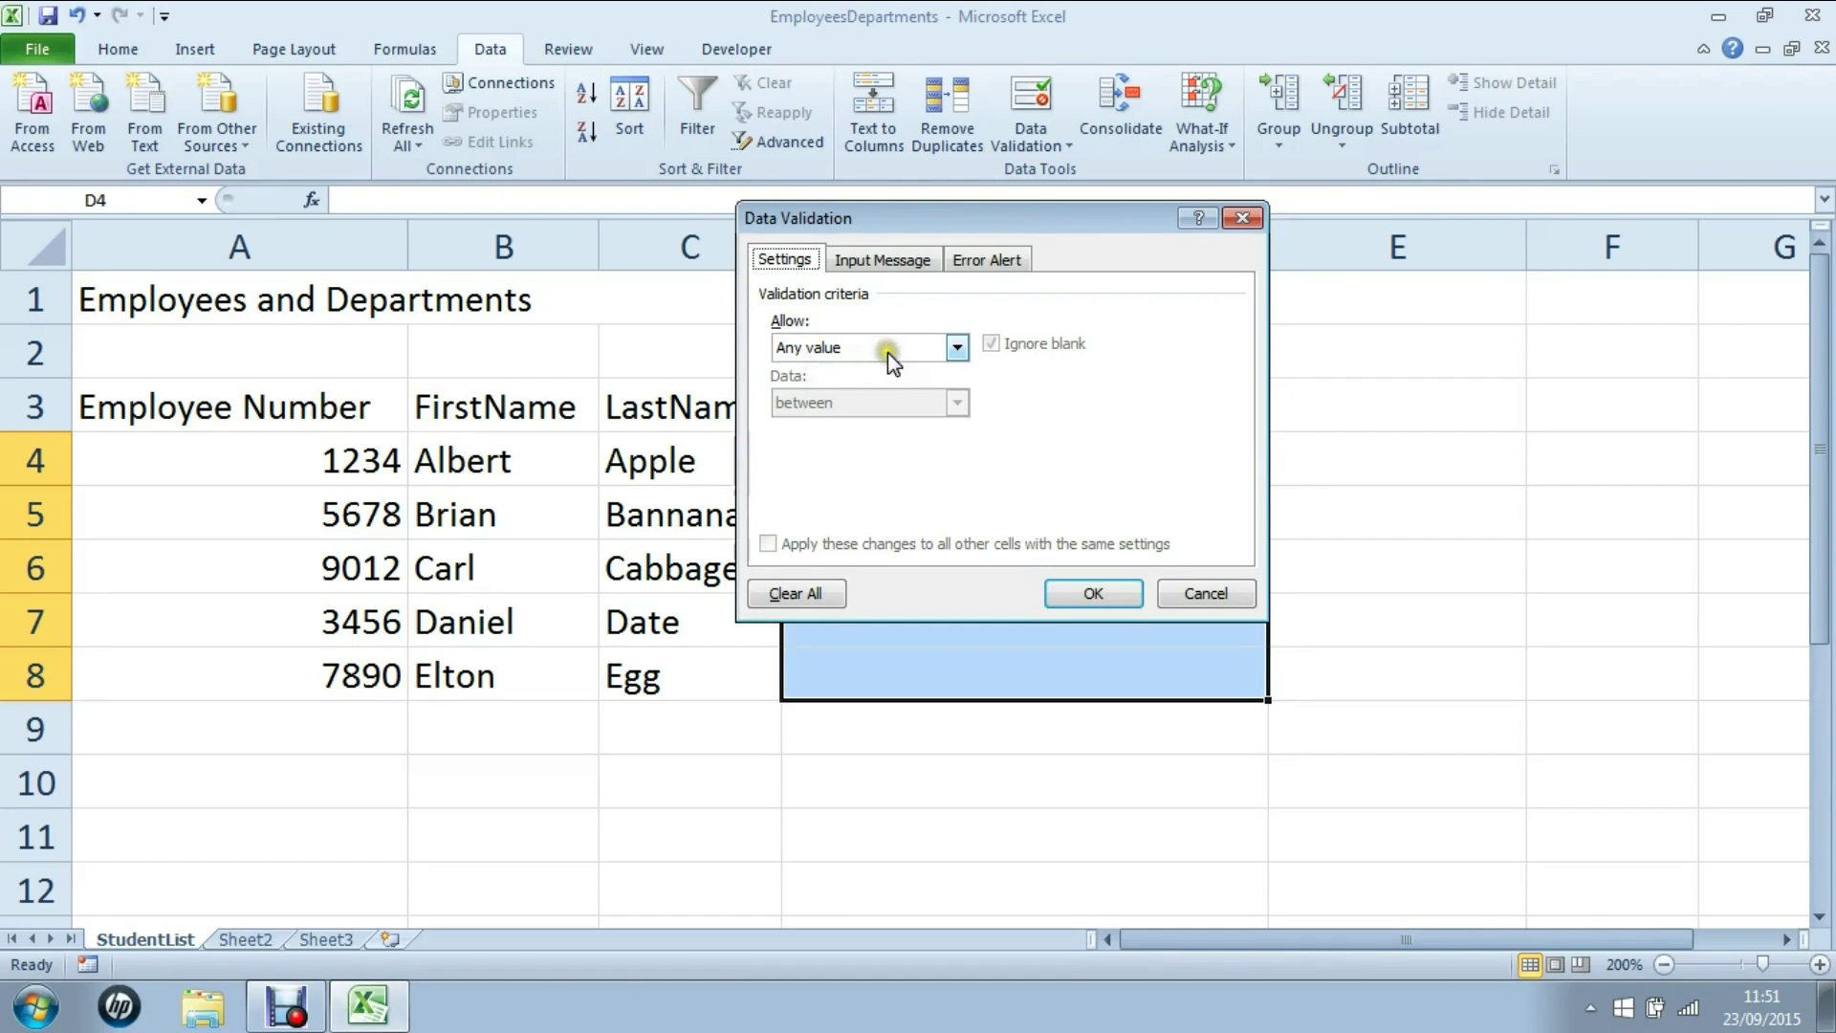
left_click(958, 348)
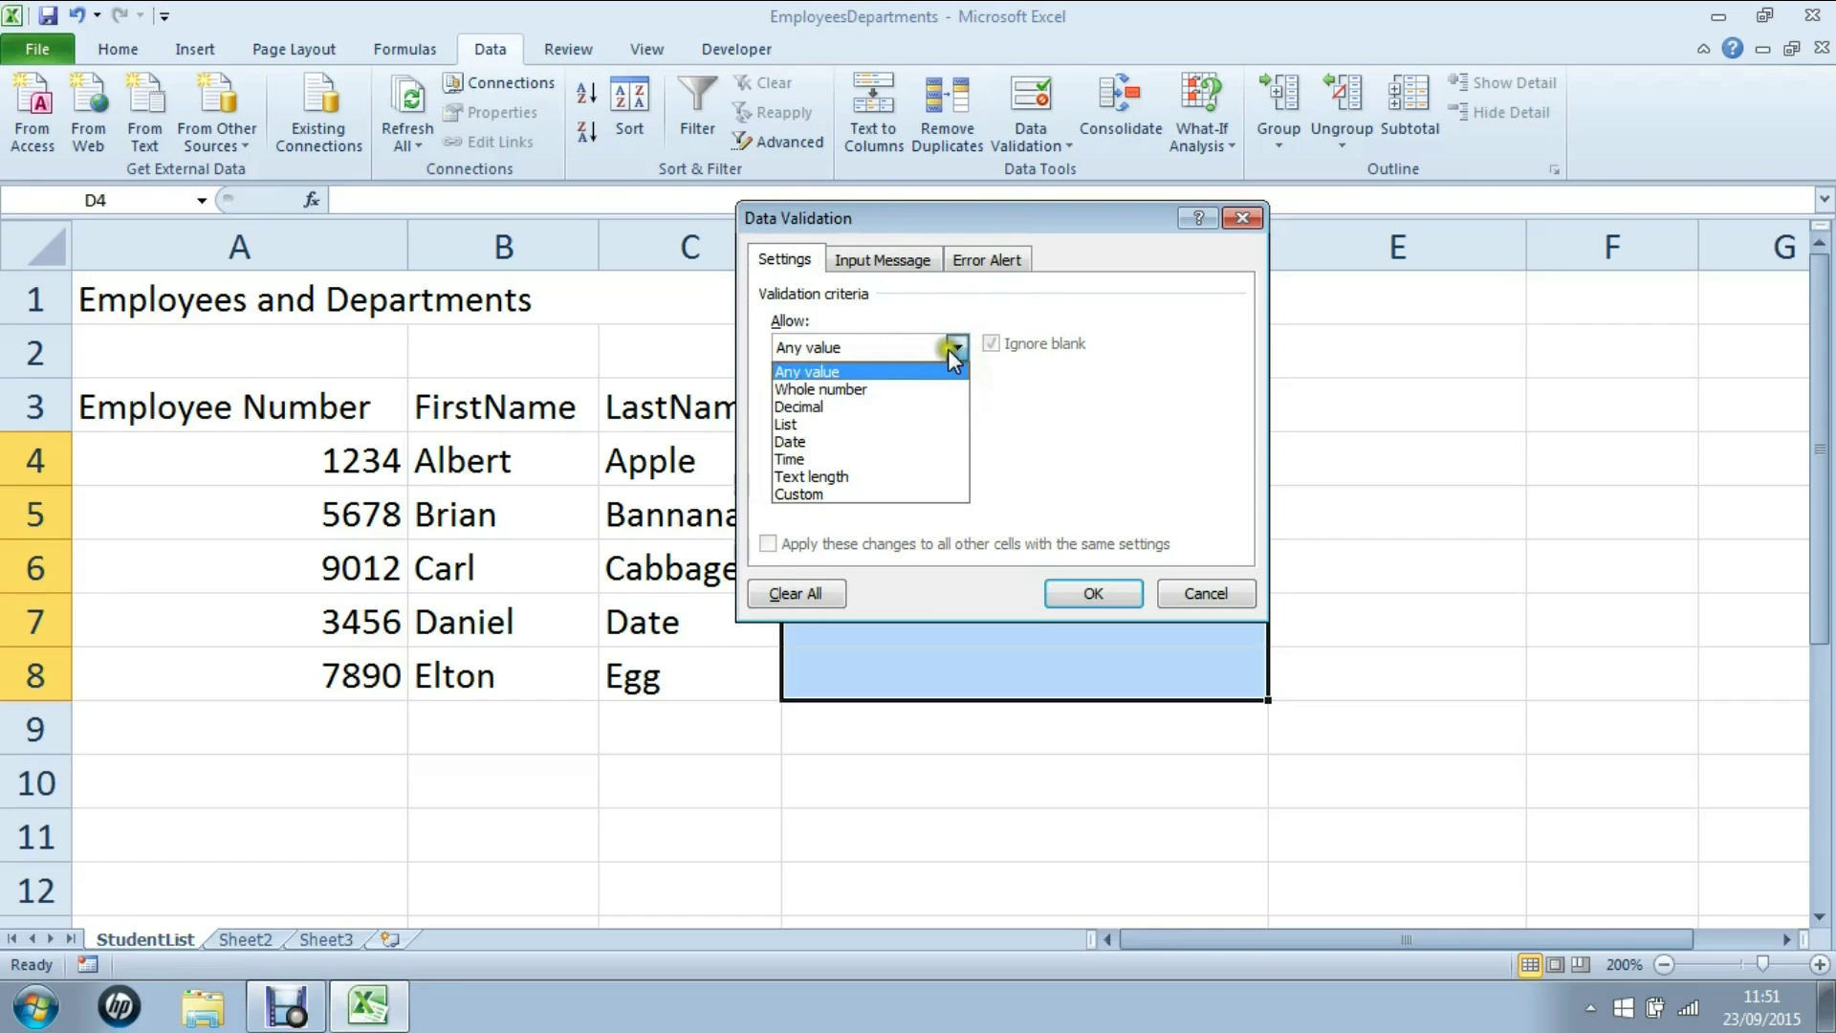
left_click(784, 424)
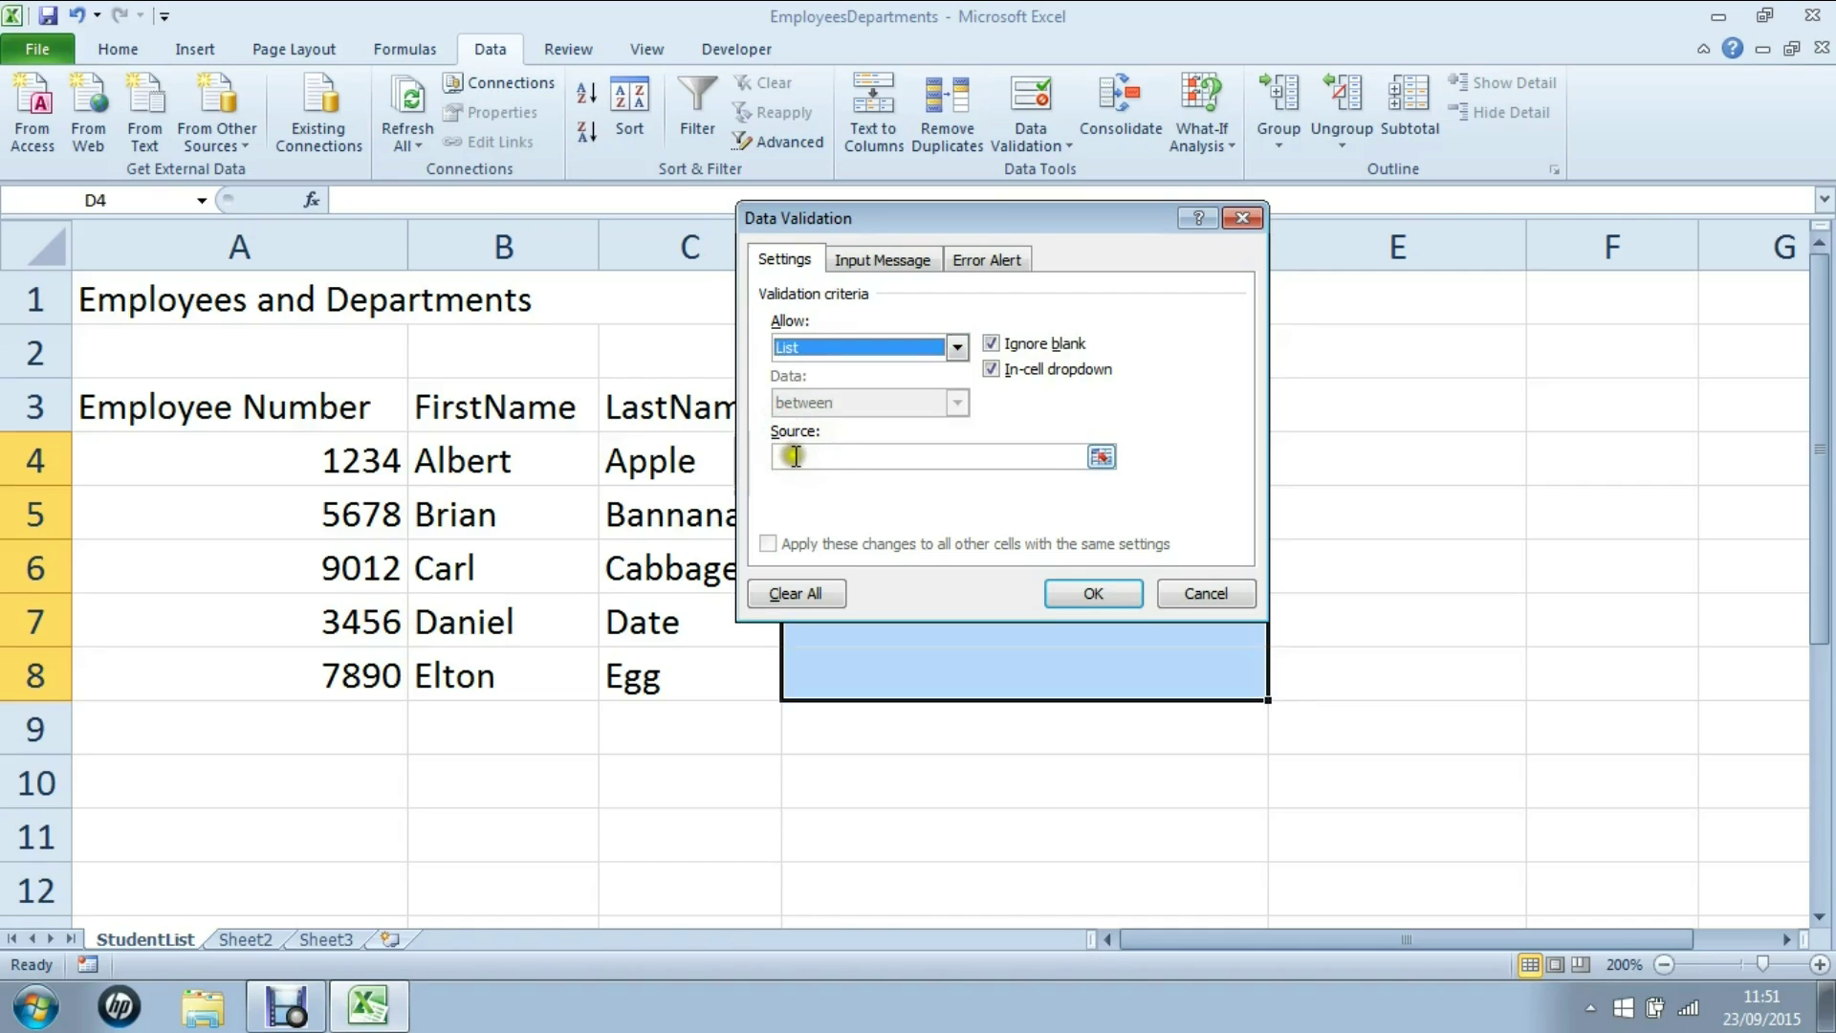
left_click(796, 456)
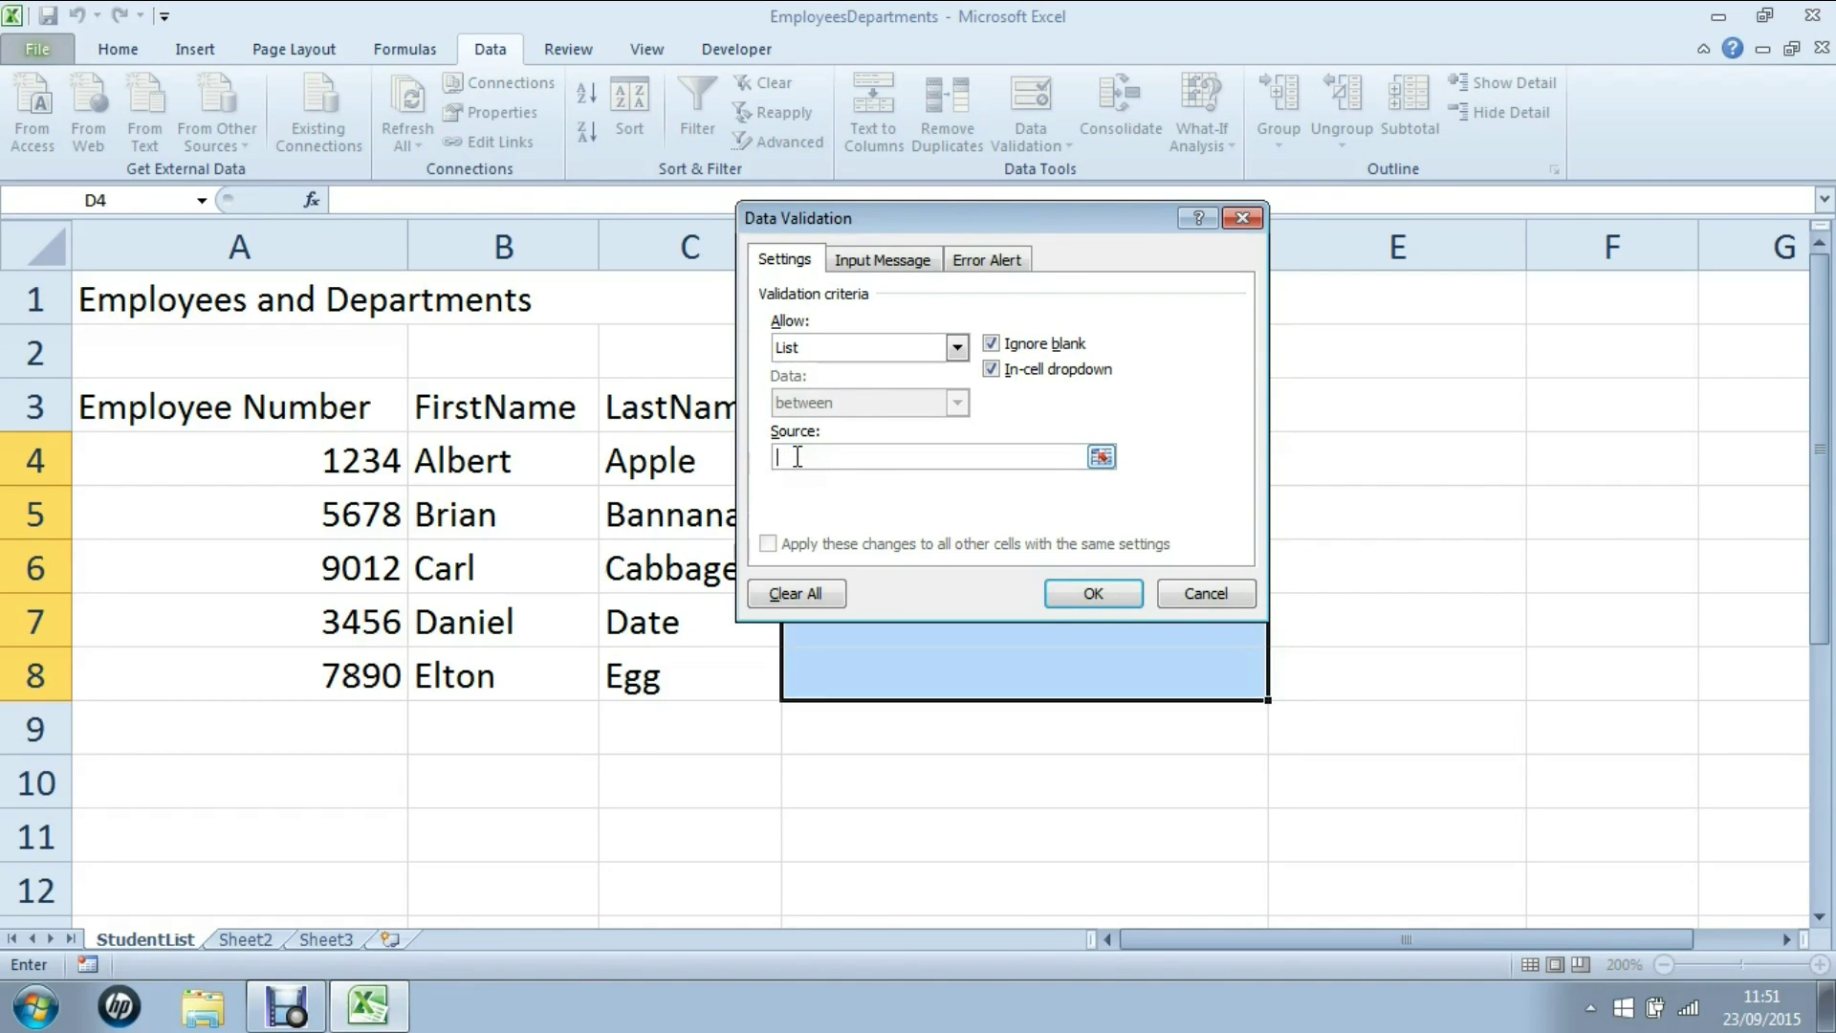
type("Human Resources, Sales, Research a")
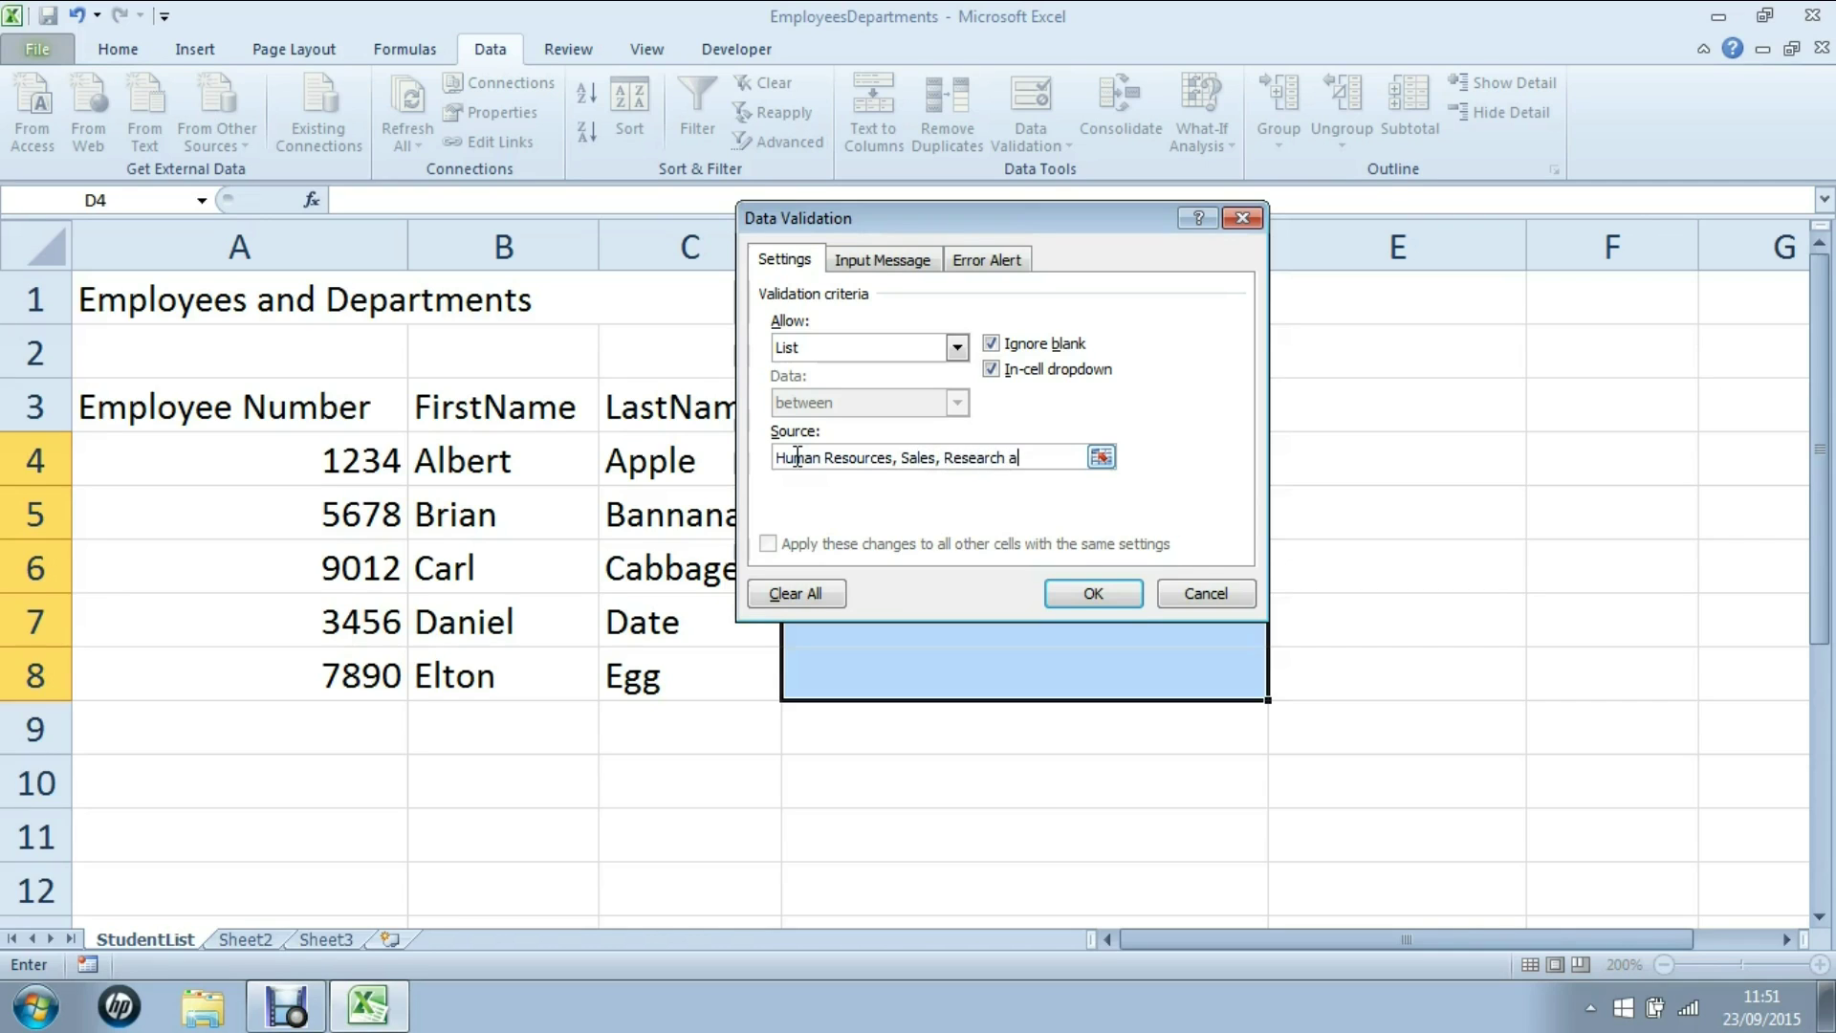
type("nd Development")
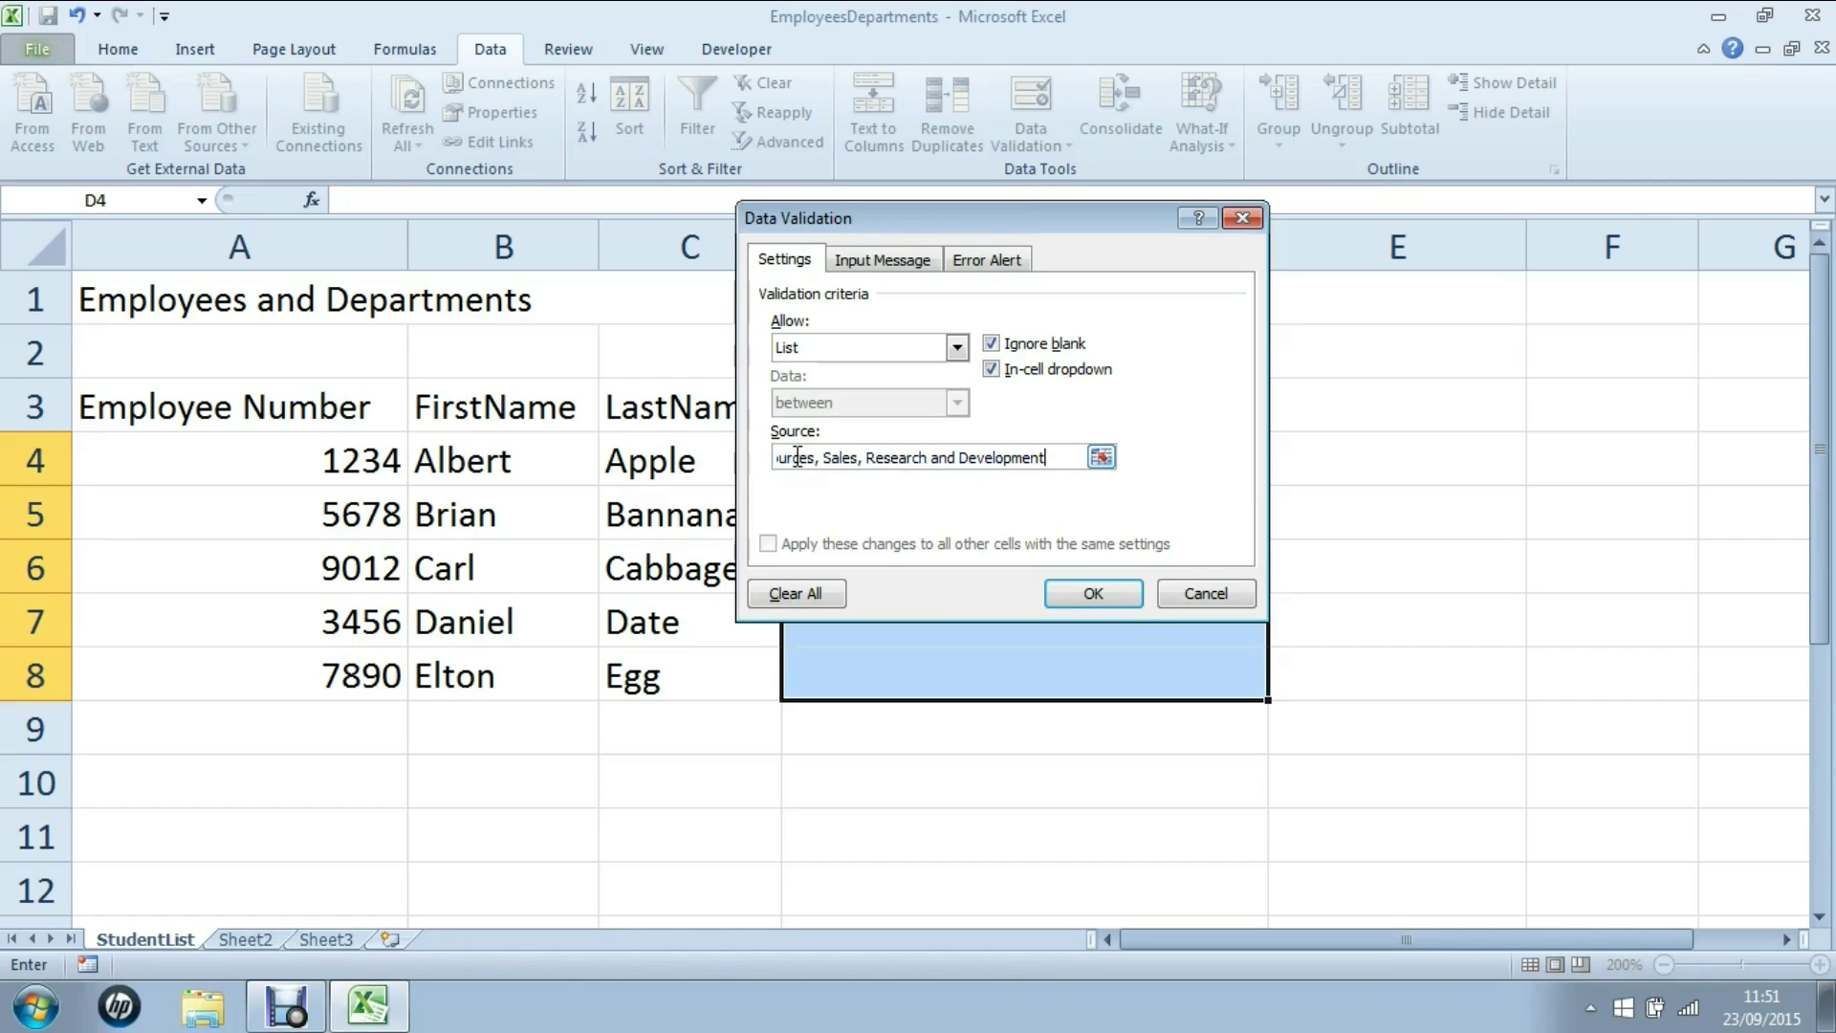
left_click(1073, 587)
Step: Apply the drop-down rule and pick Human Resources for both D4 and D5
left_click(1078, 598)
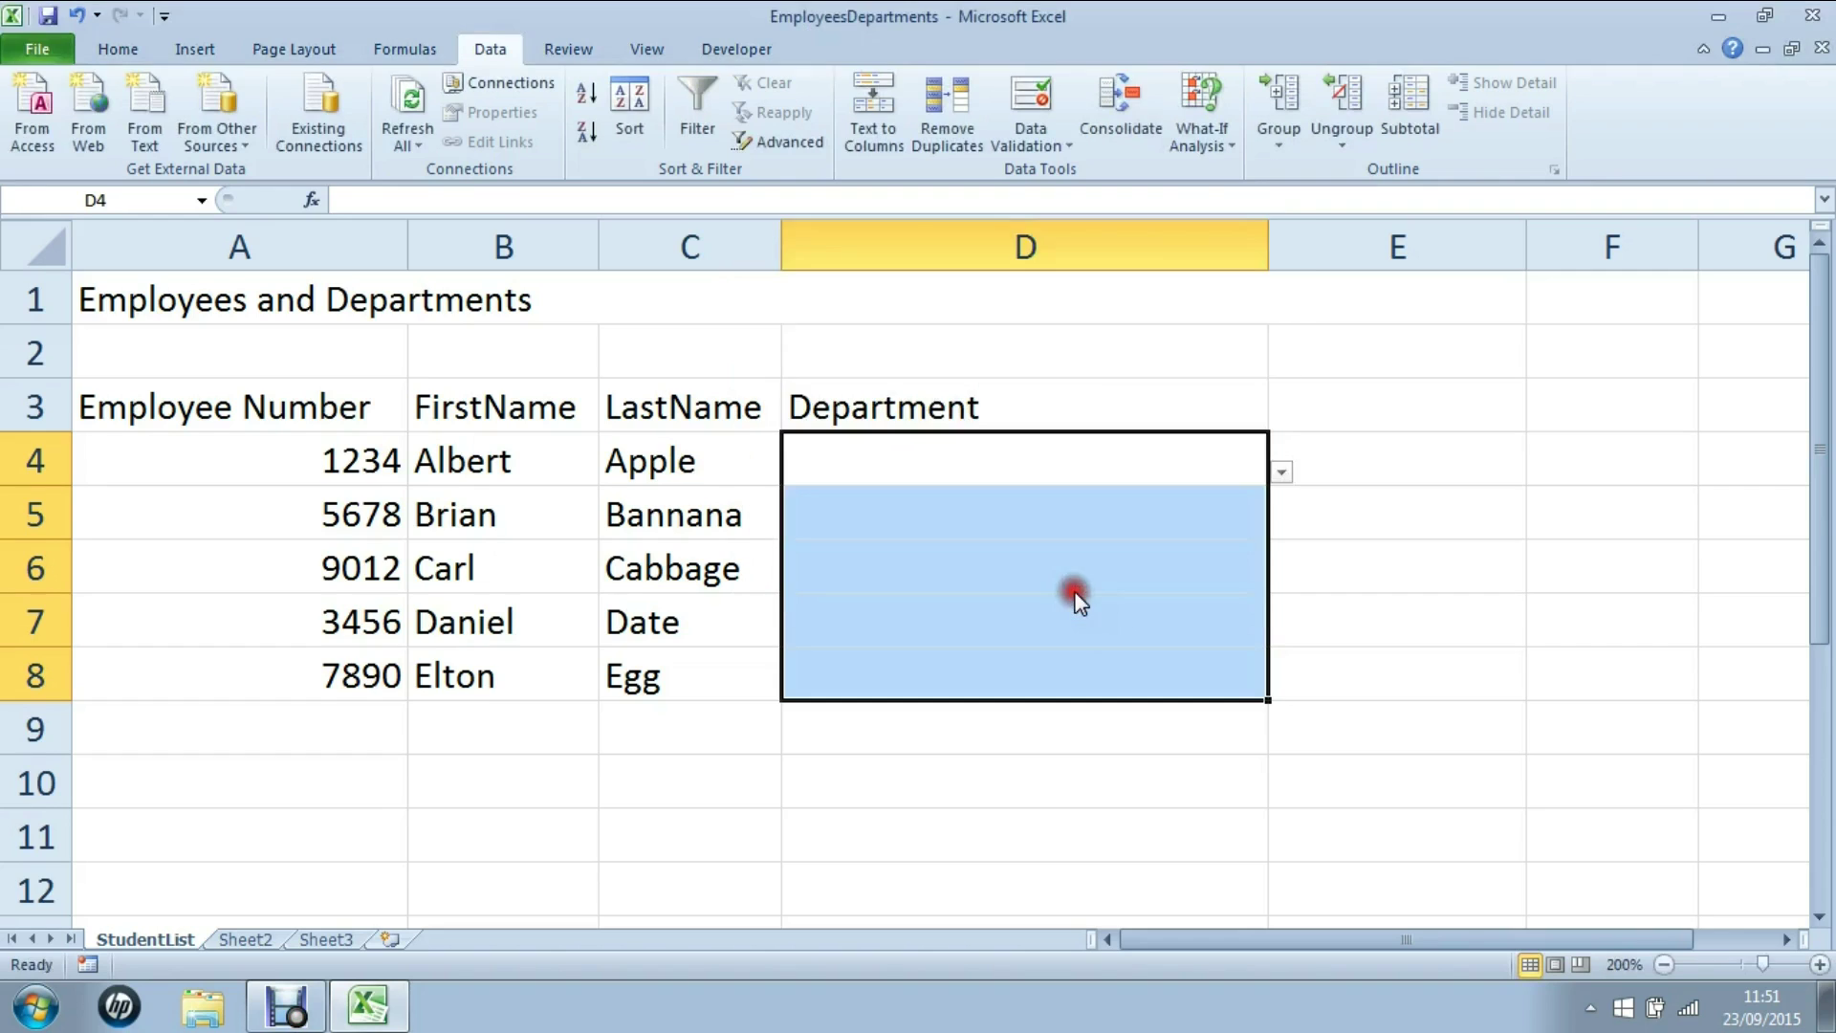
left_click(946, 521)
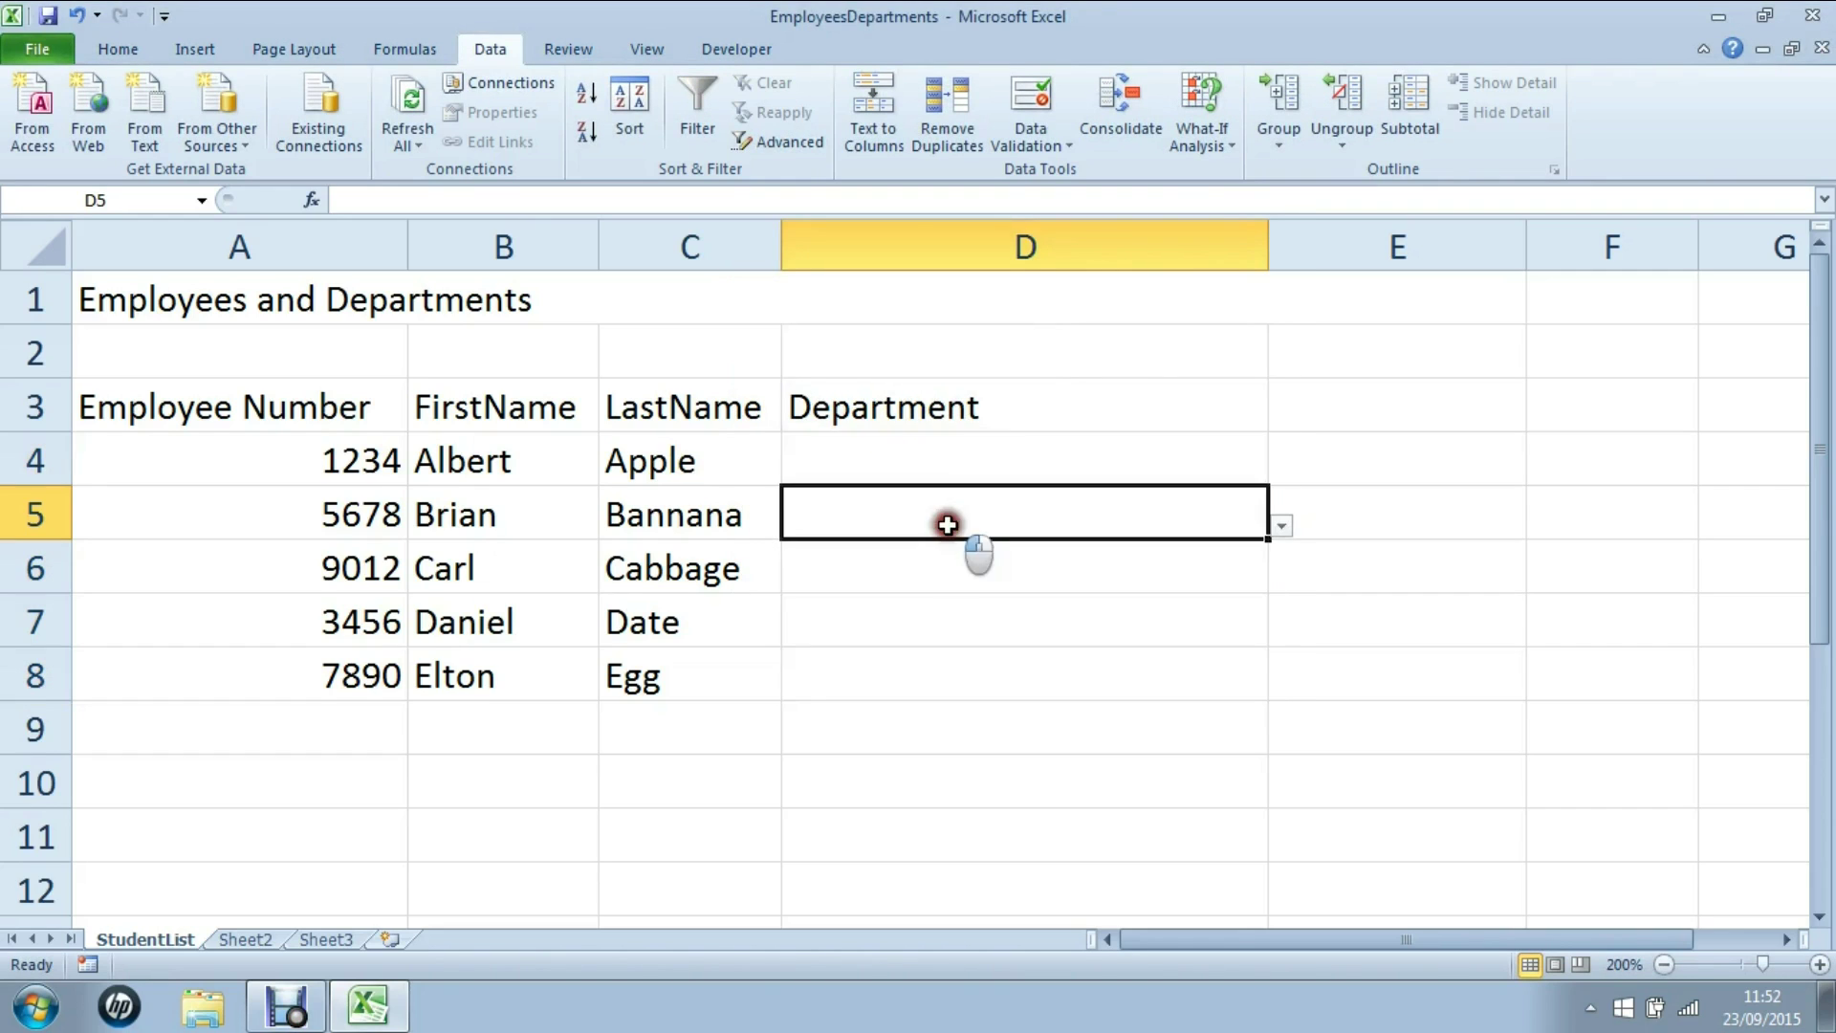
left_click(948, 585)
left_click(989, 452)
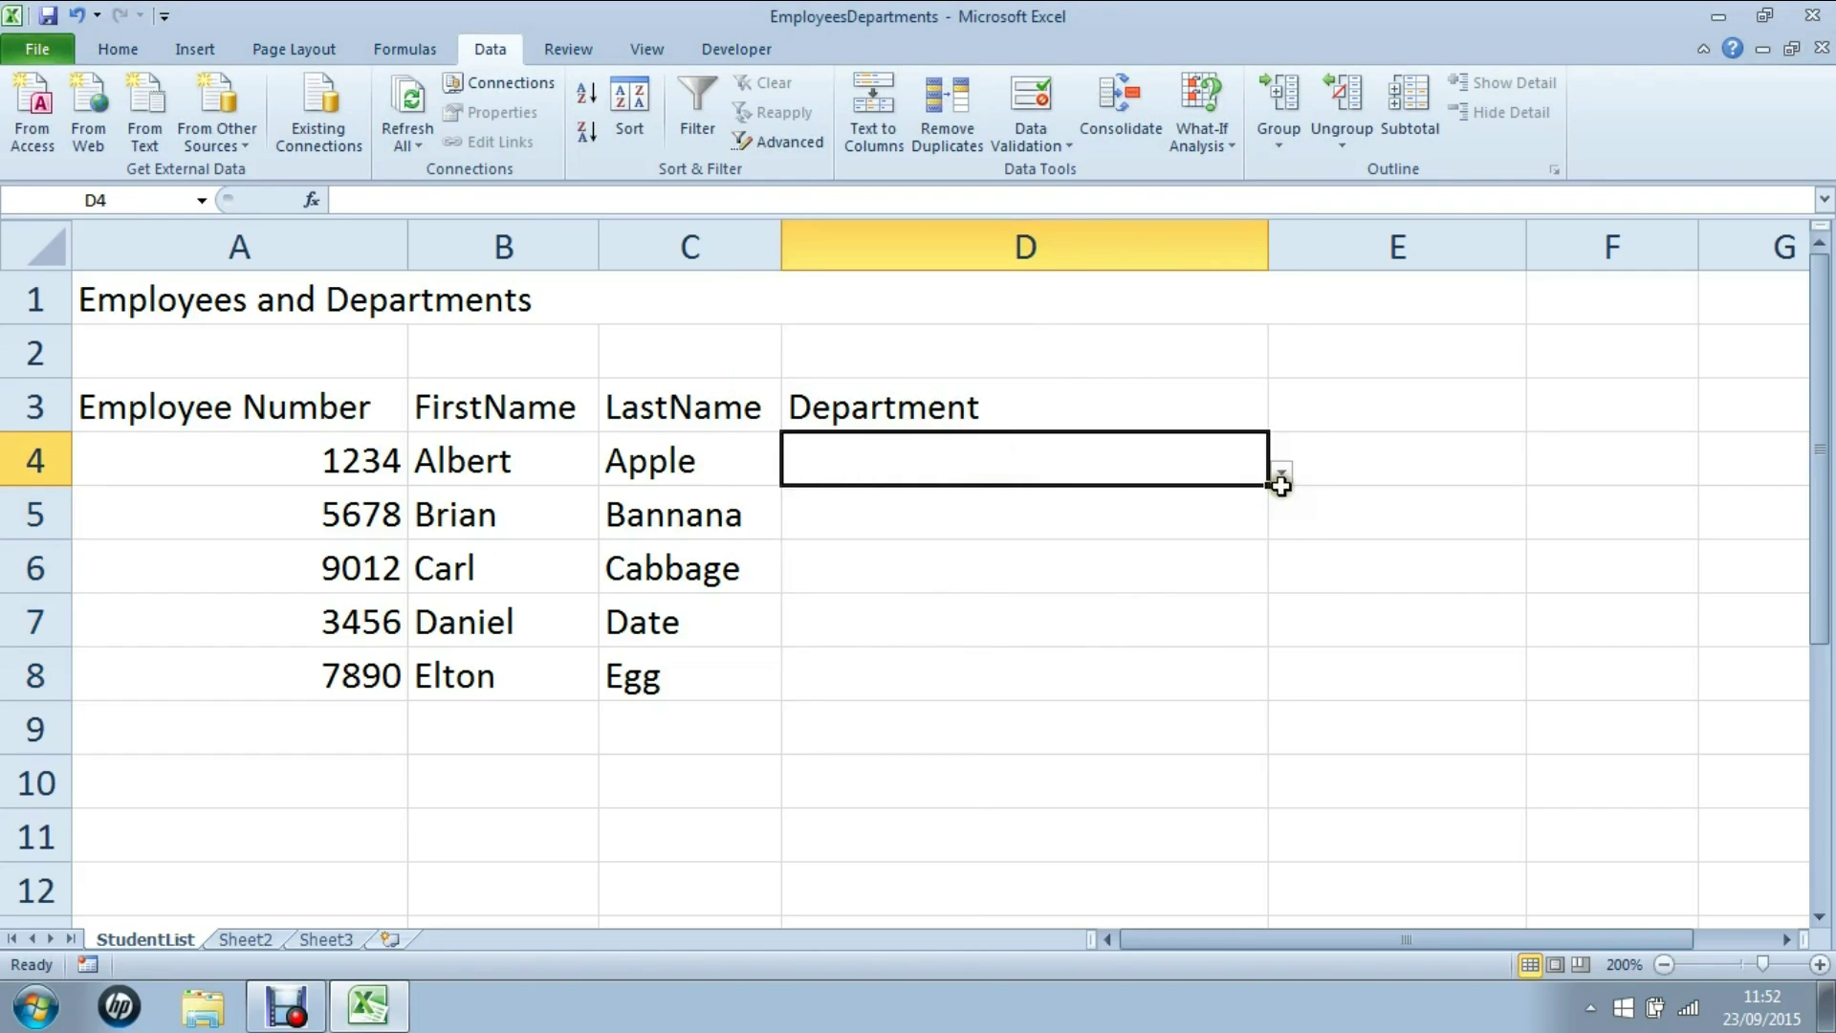
left_click(1281, 474)
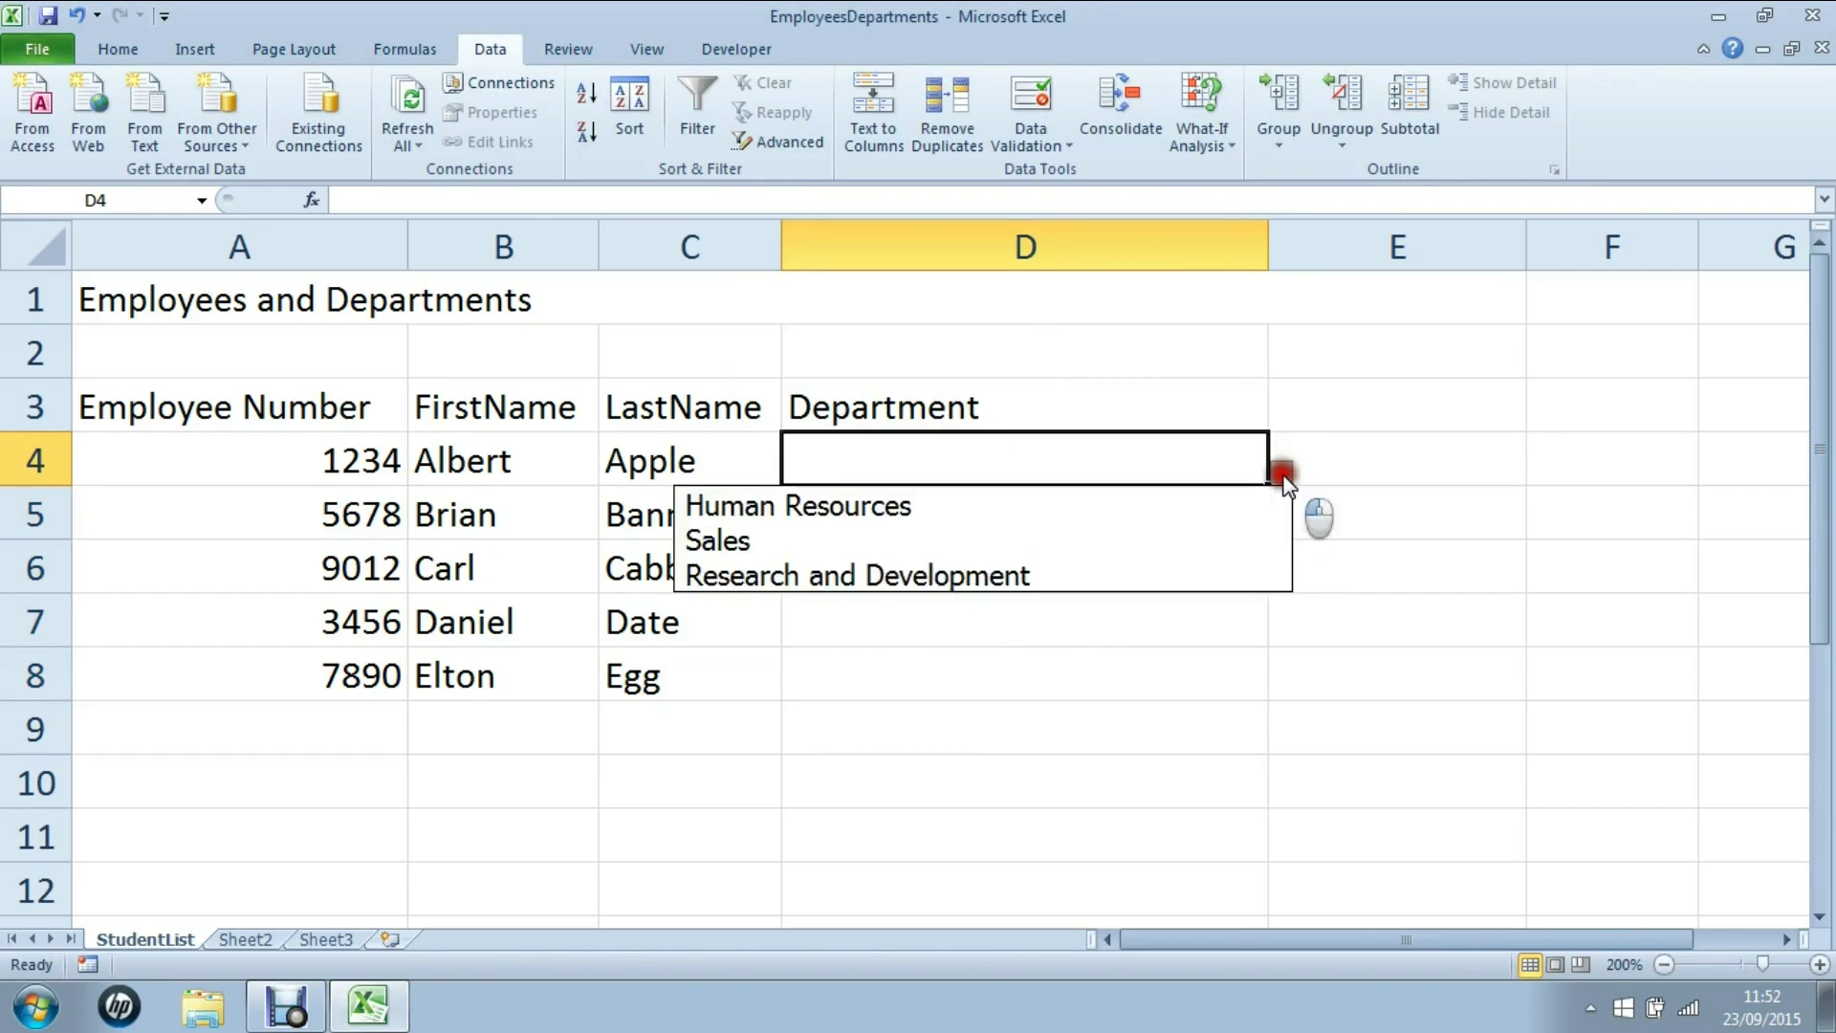
left_click(784, 507)
left_click(847, 507)
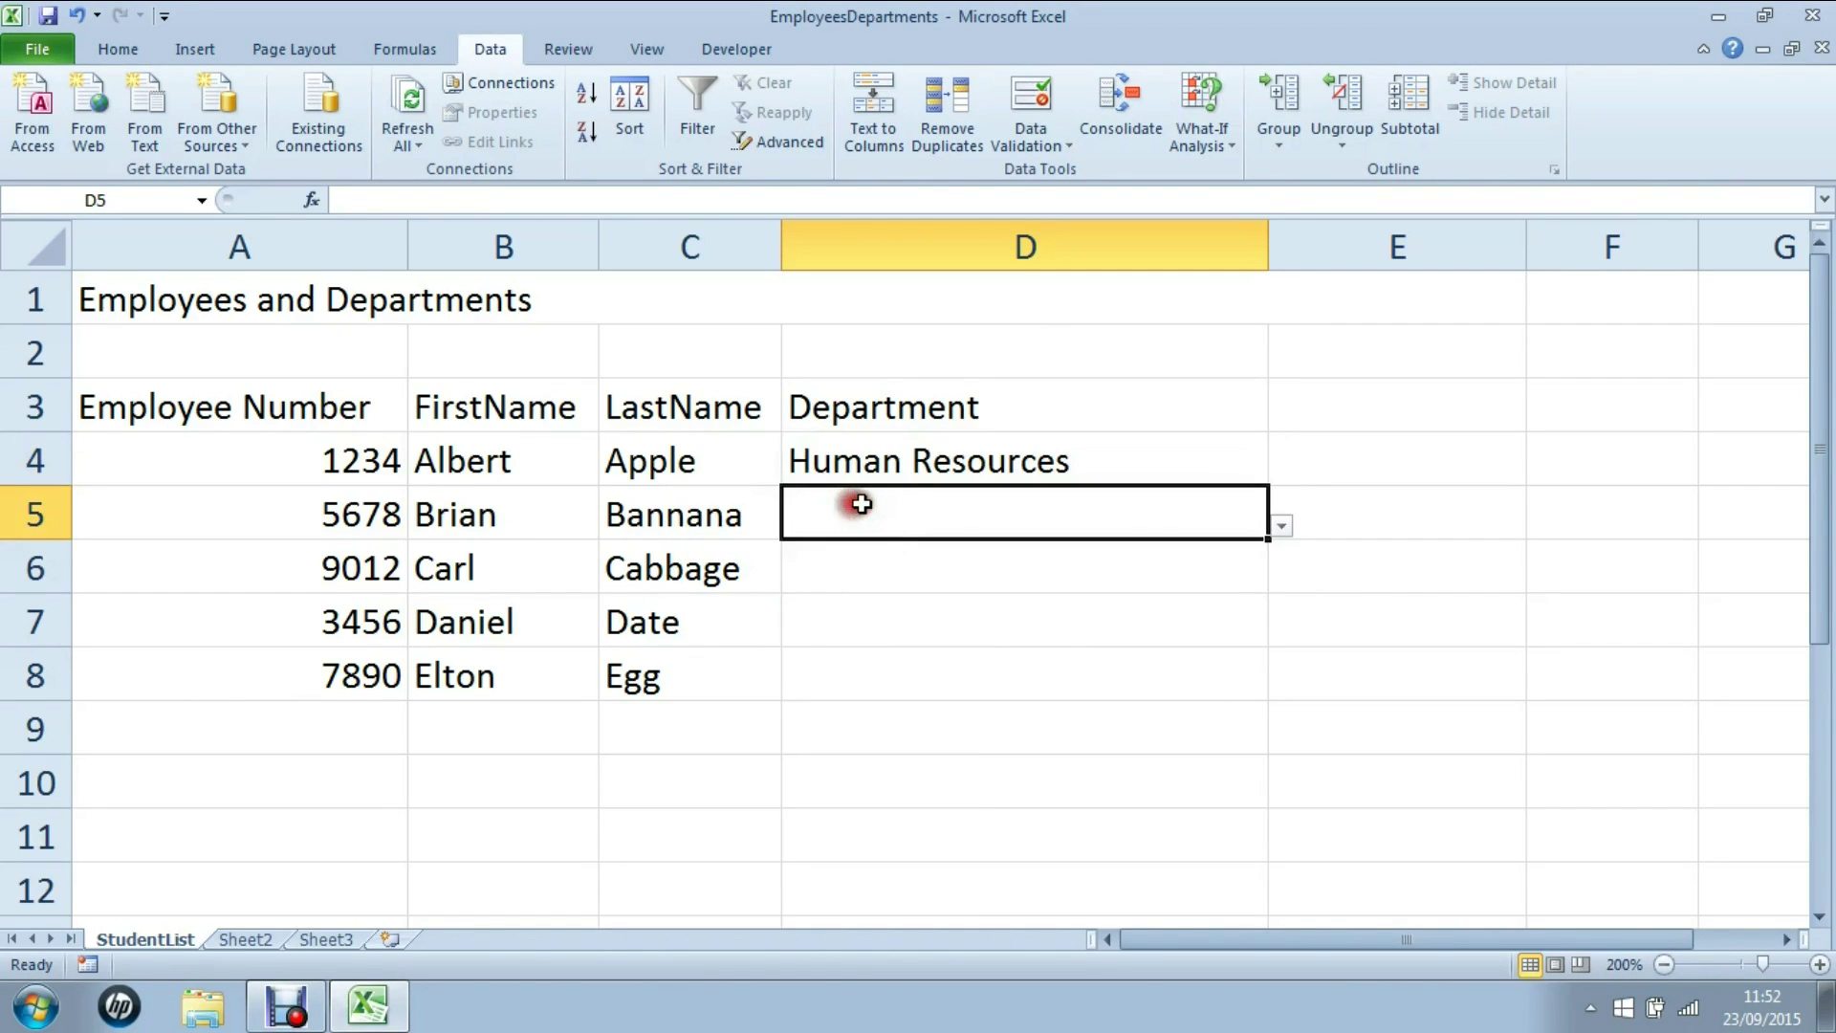
left_click(1282, 527)
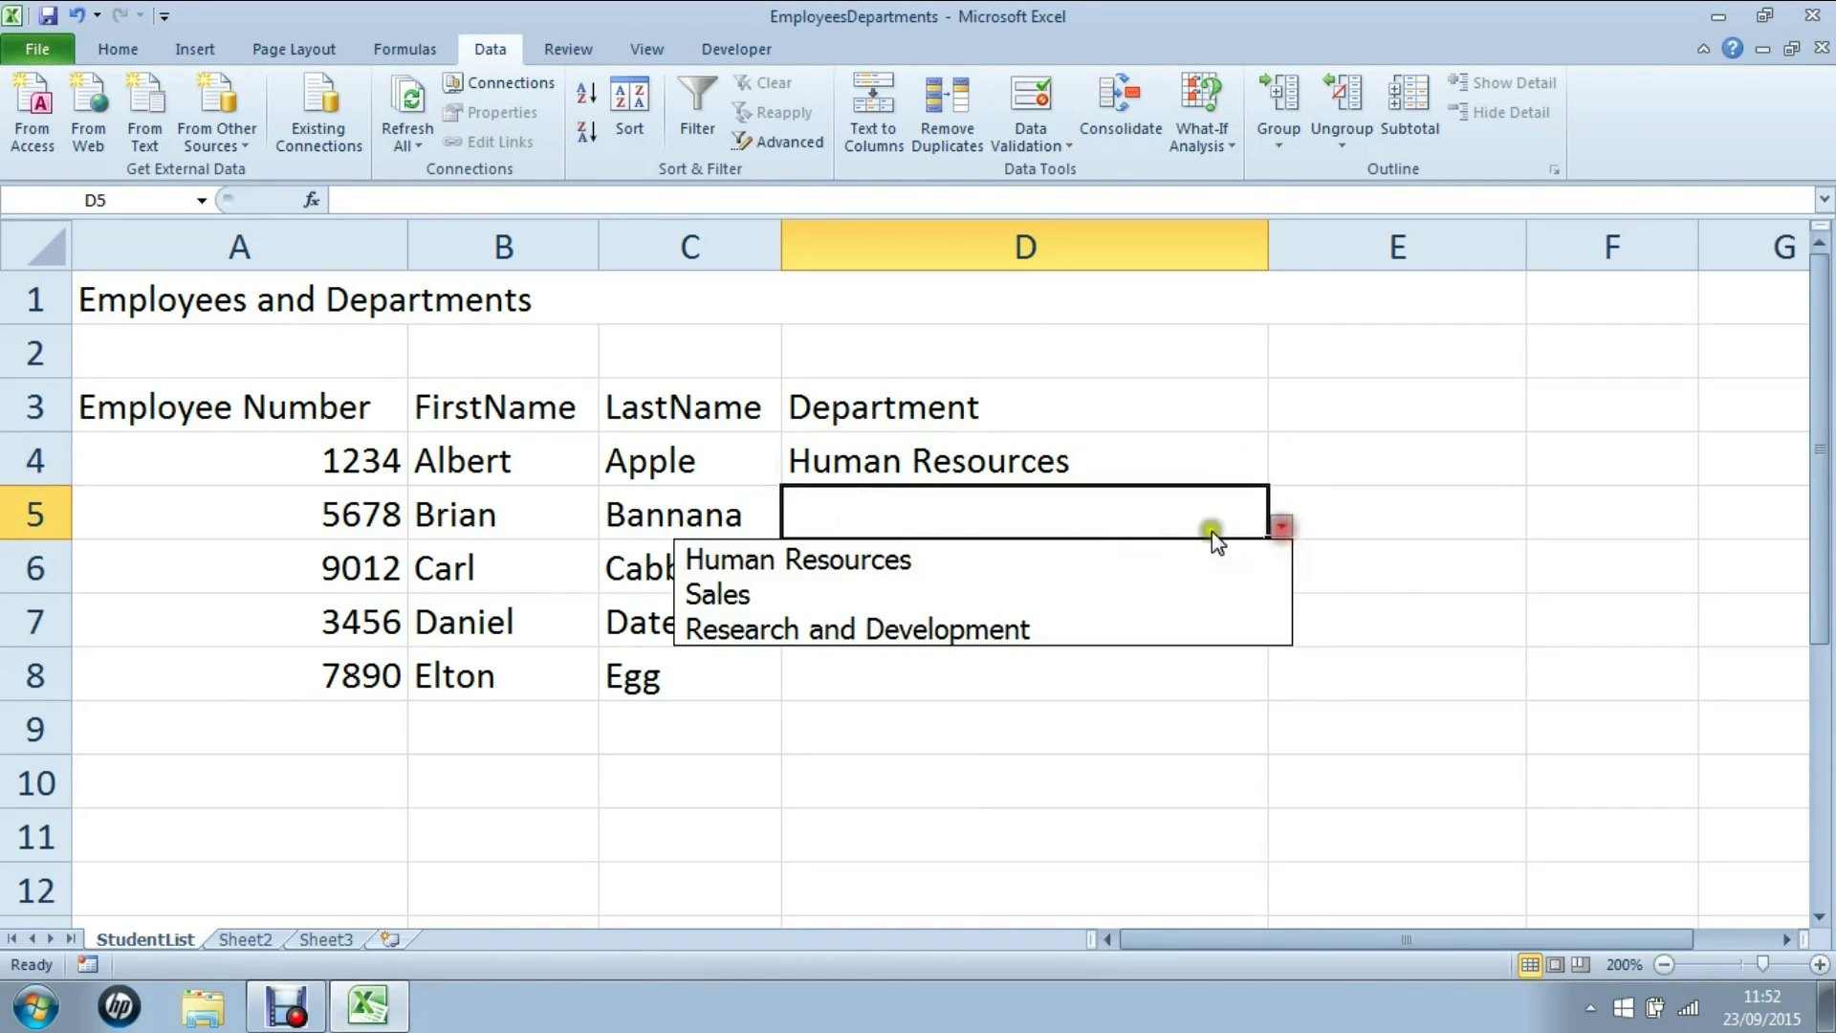
left_click(877, 590)
left_click(1282, 527)
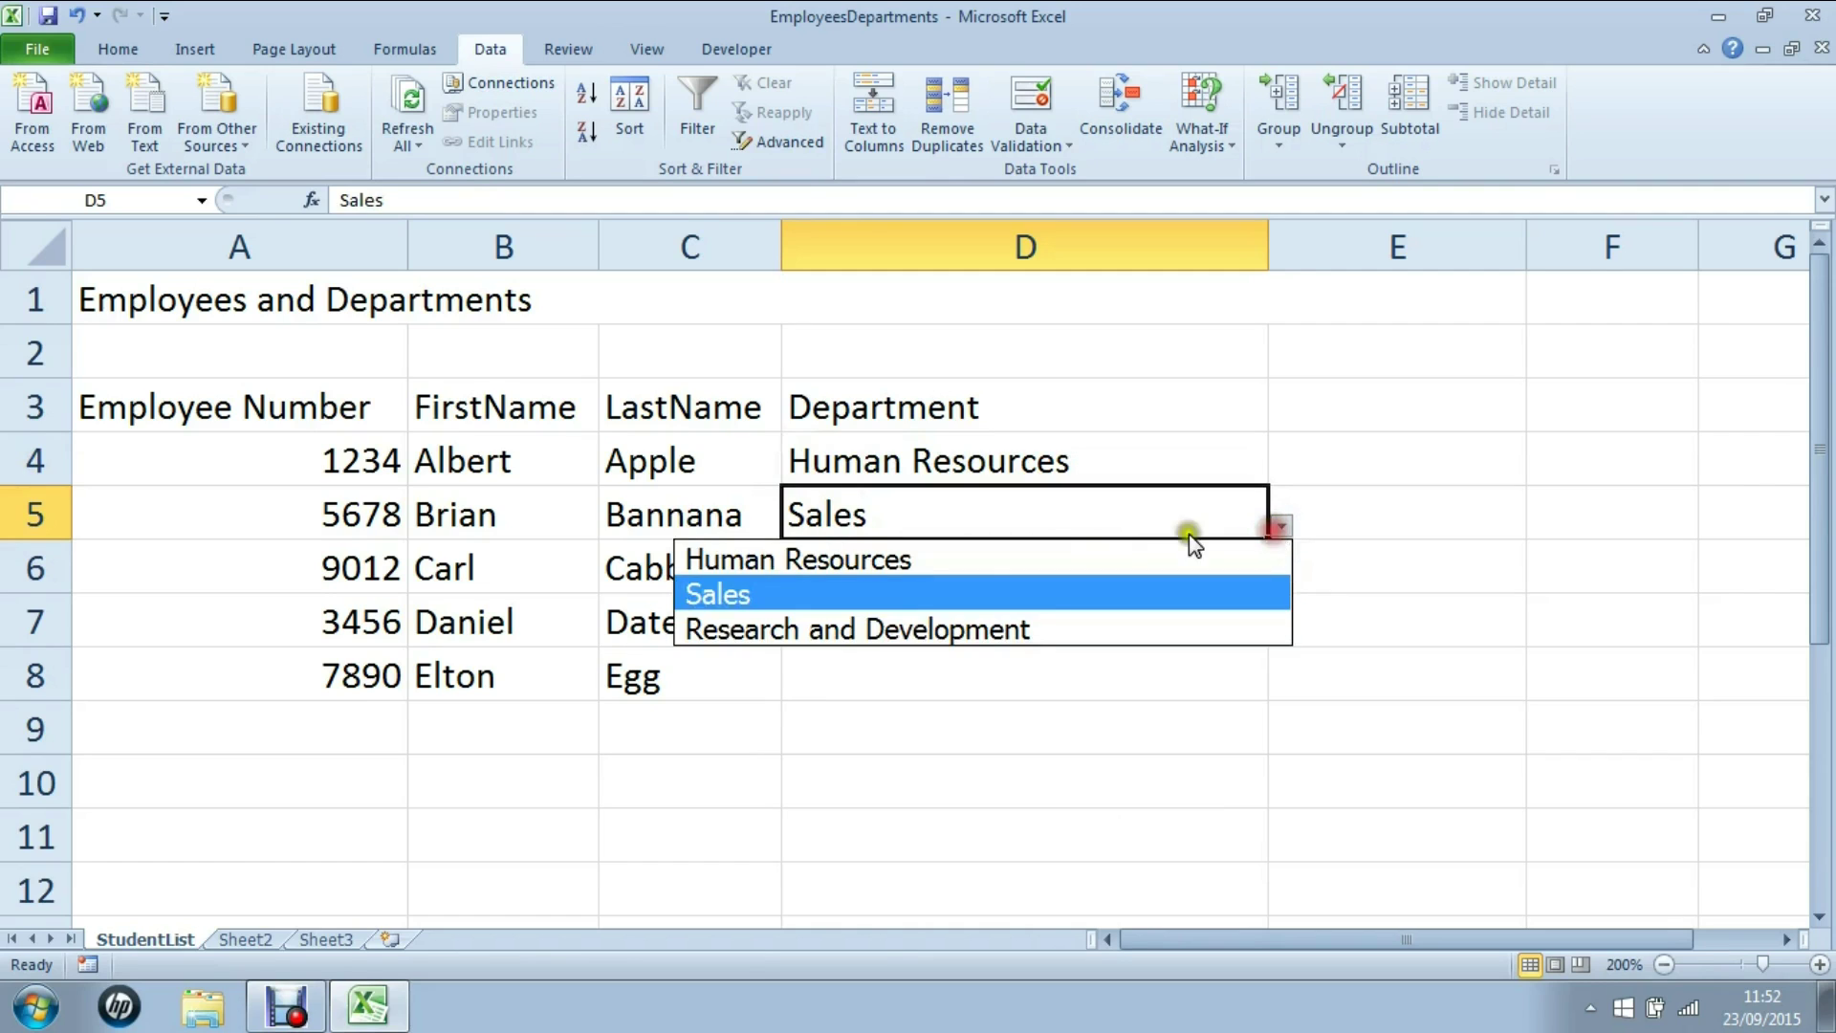
left_click(956, 560)
Step: Pick Sales for D6 and Research and Development for D7 and D8 from the drop-downs
left_click(1109, 565)
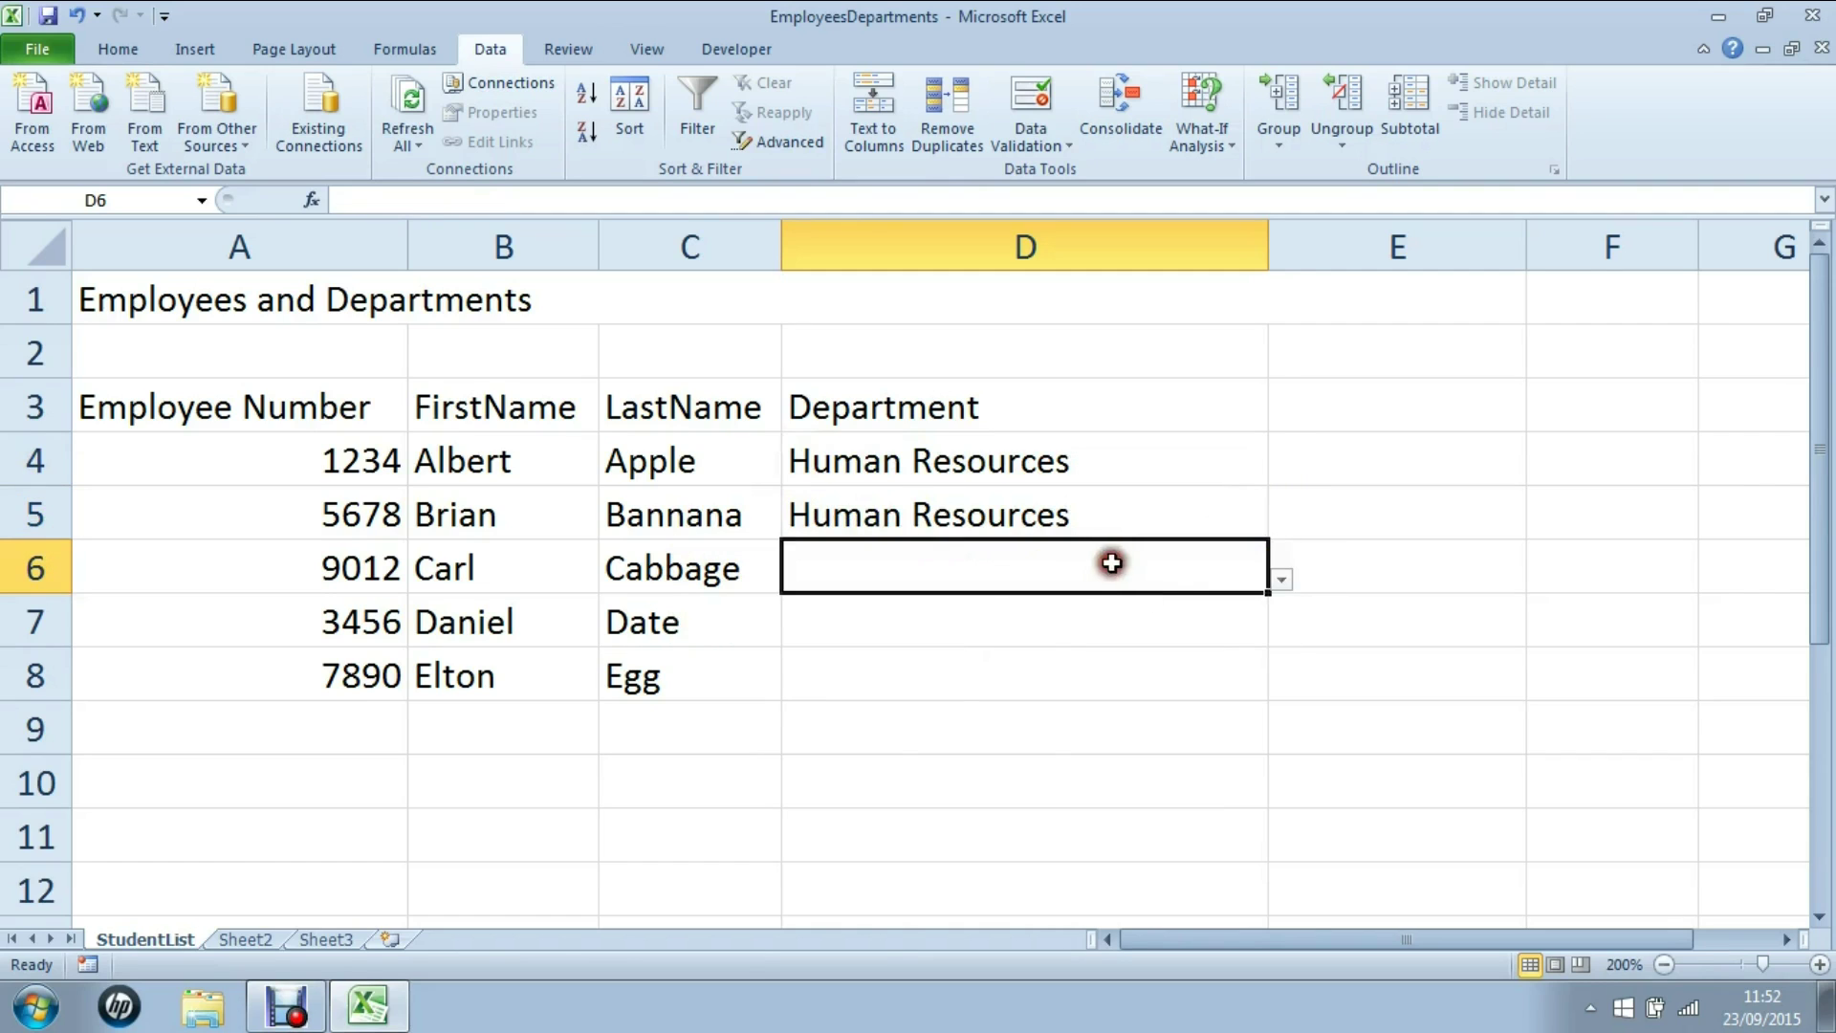
left_click(1278, 581)
left_click(1003, 643)
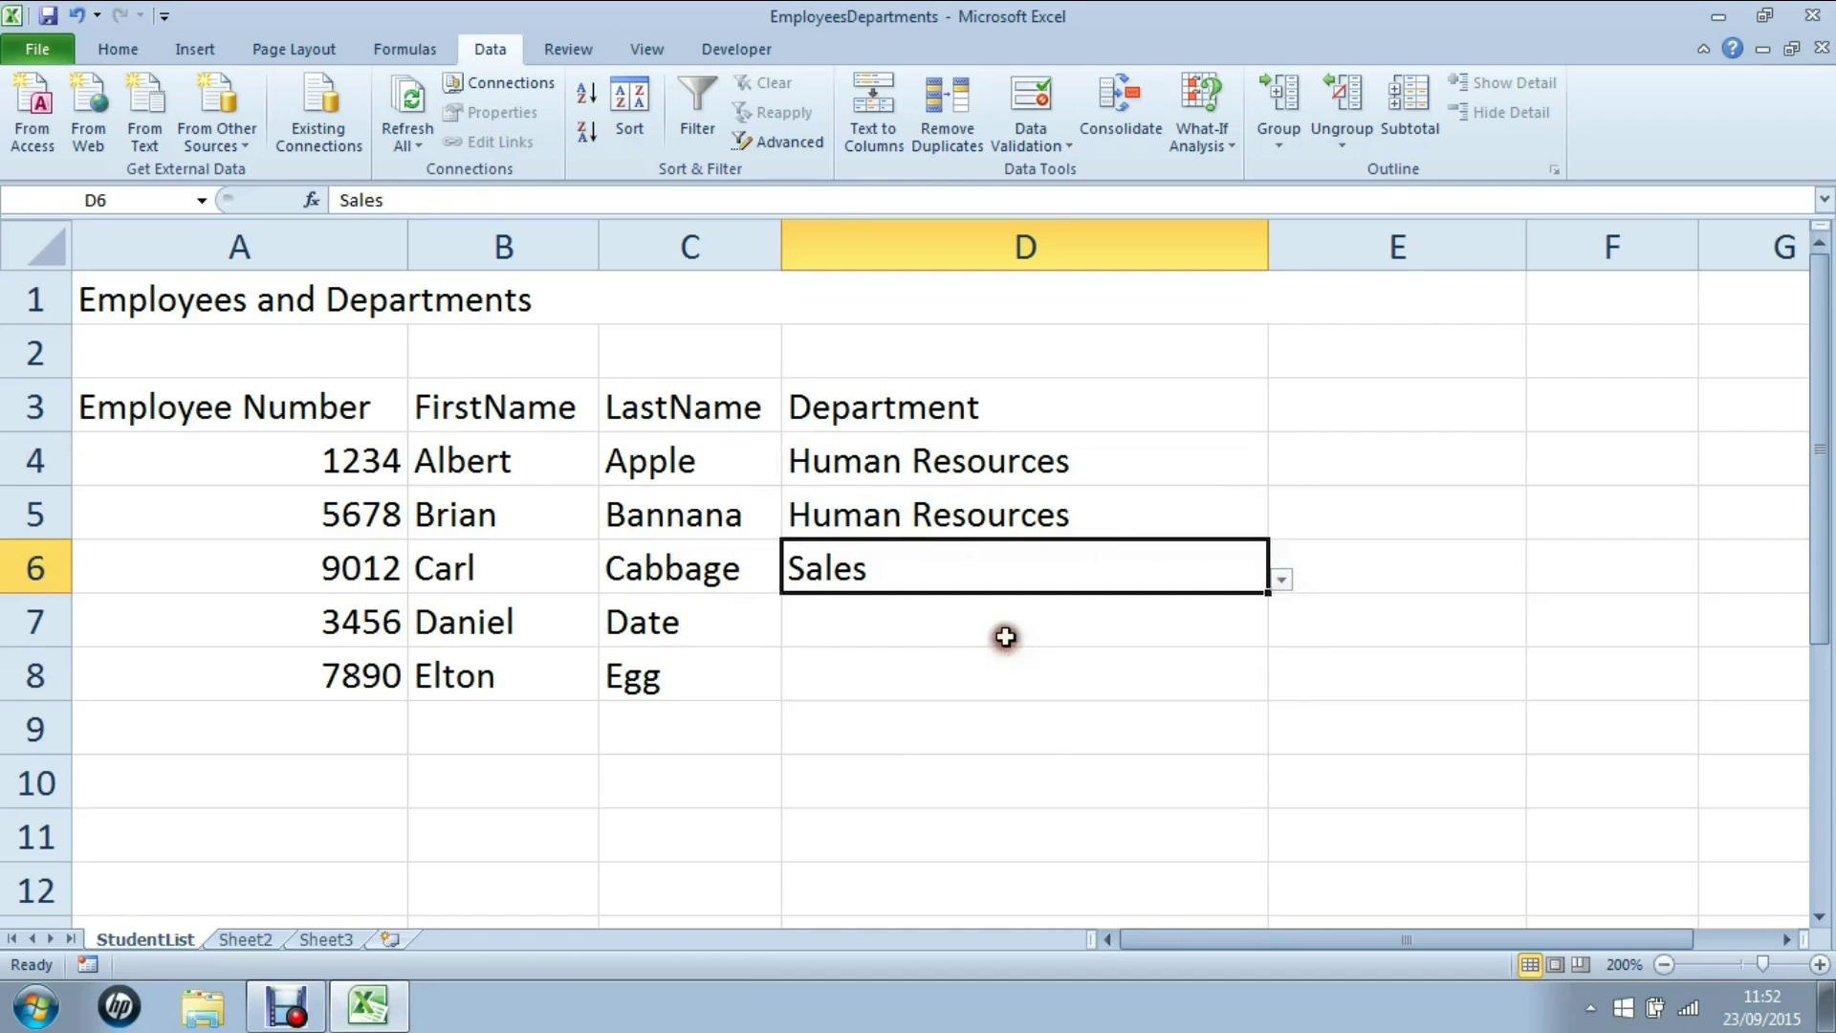
left_click(1033, 623)
left_click(1278, 634)
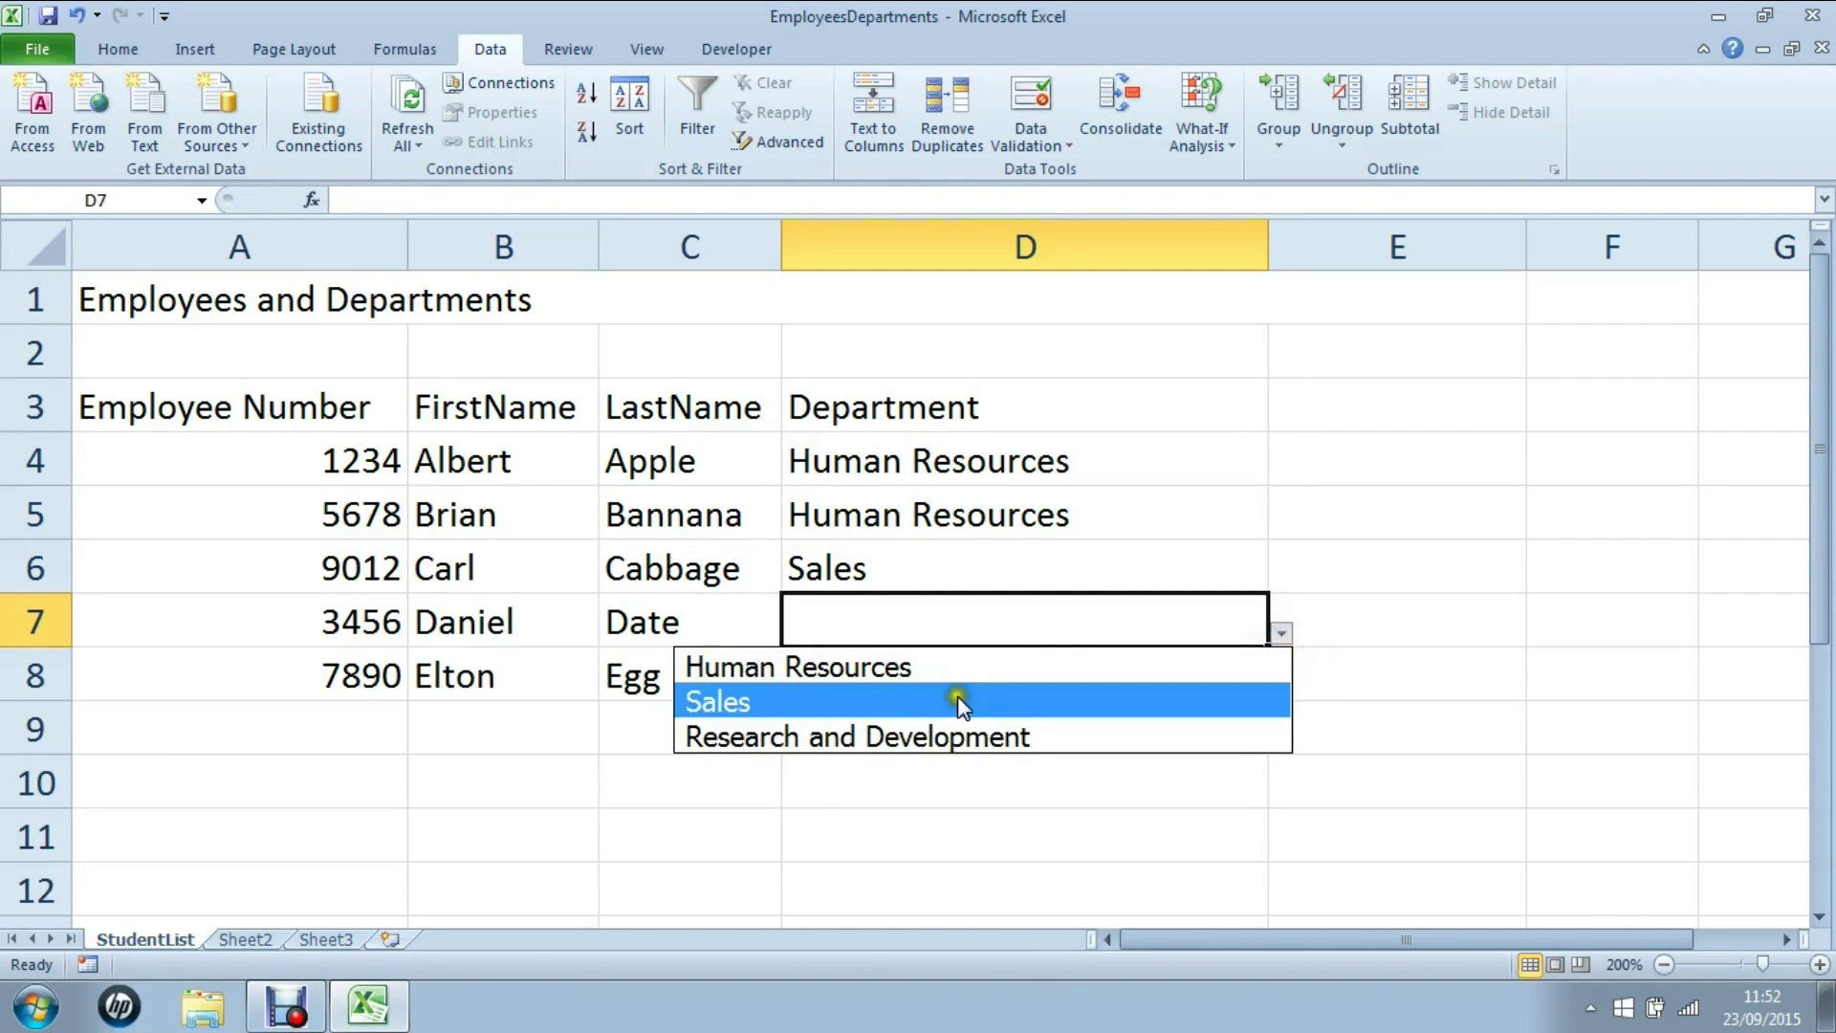
left_click(956, 737)
left_click(1027, 682)
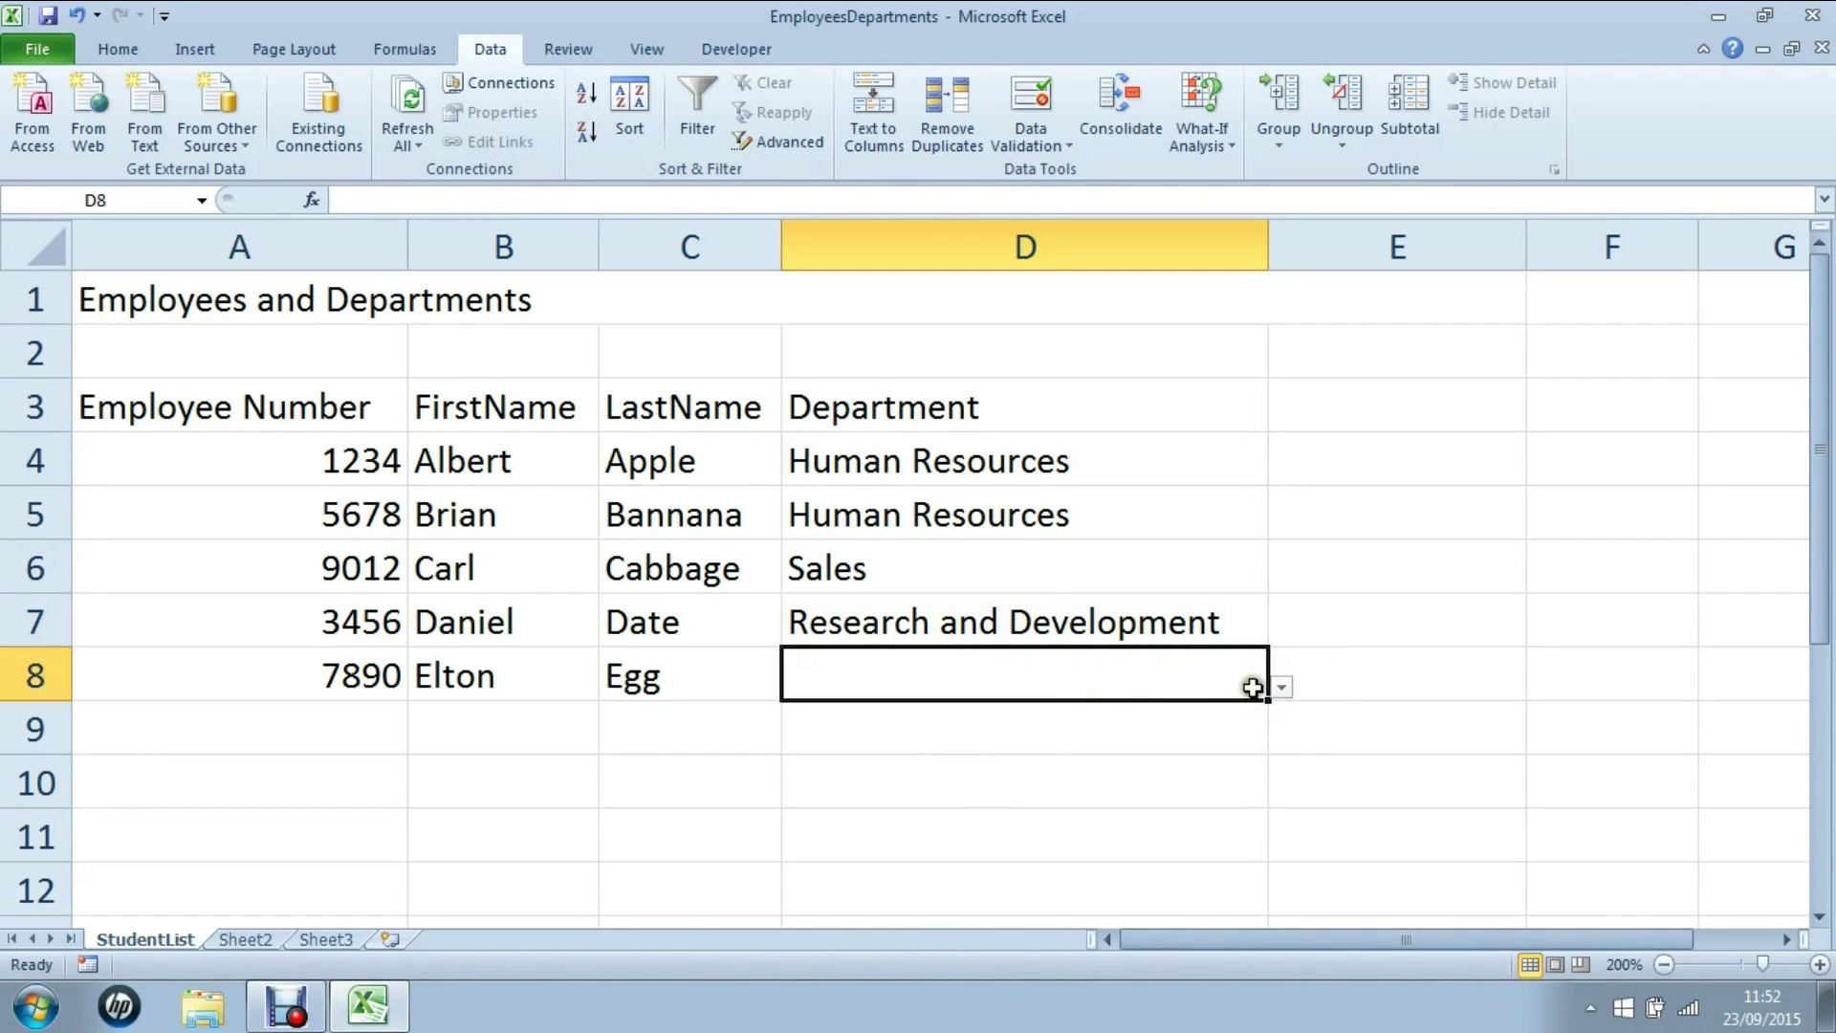
left_click(1281, 687)
left_click(883, 790)
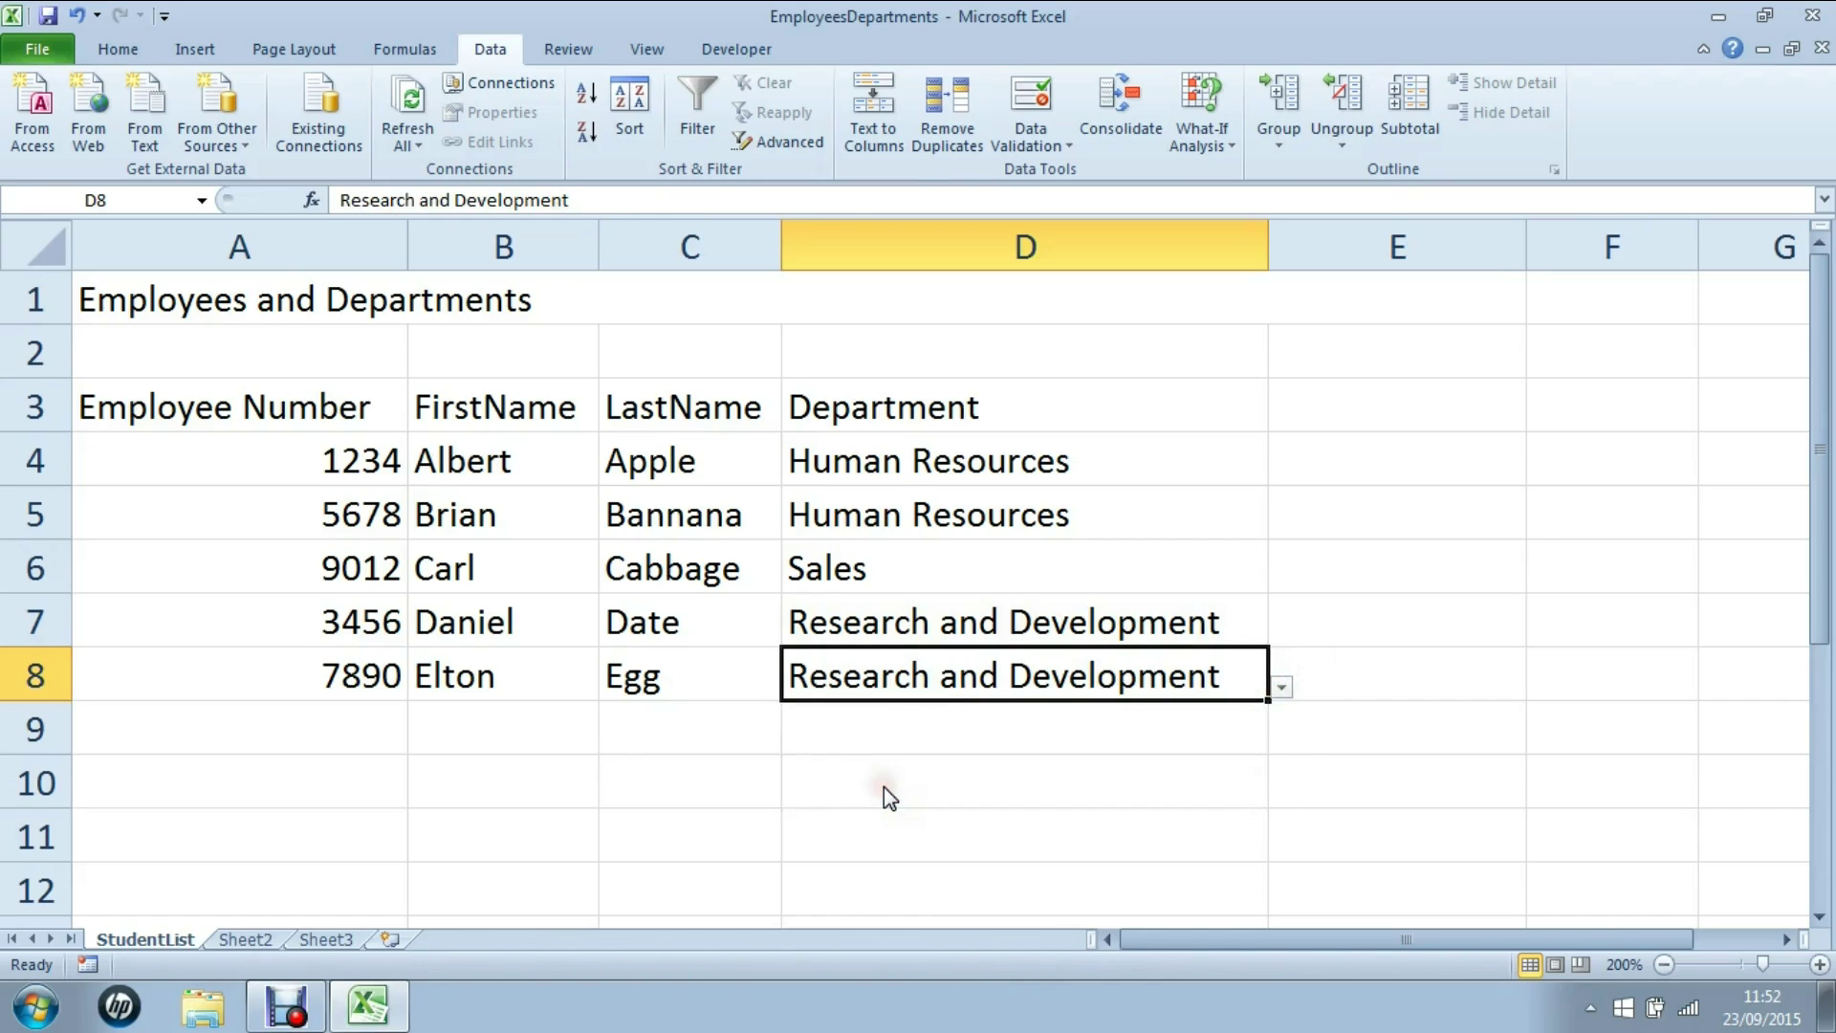